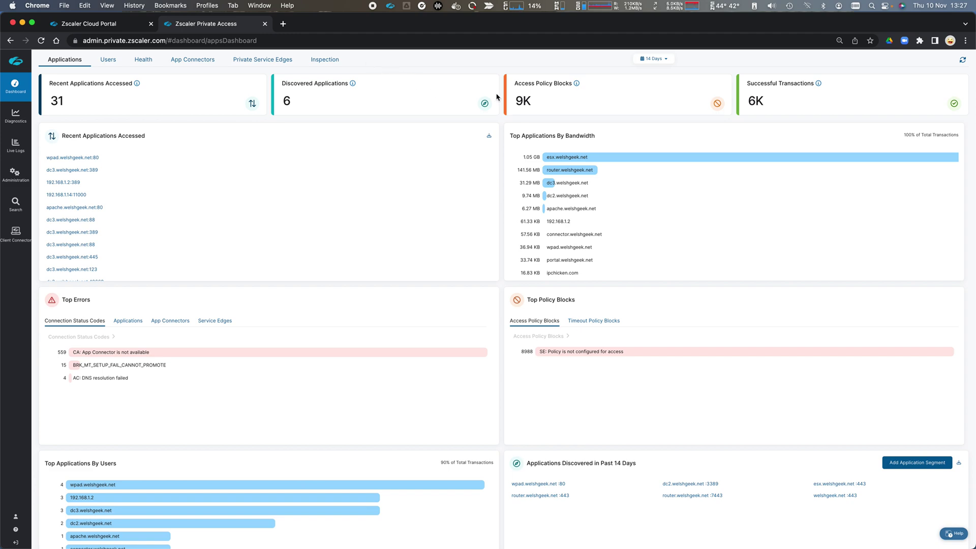
# Step: Check the dashboard time-range options without changing them, then inspect the Top Errors bars
pyautogui.click(663, 59)
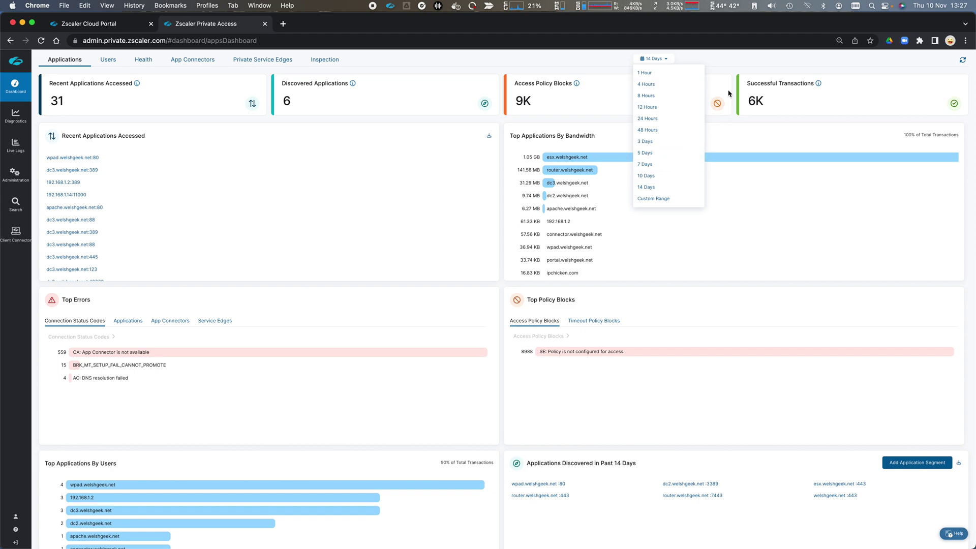
pyautogui.click(726, 65)
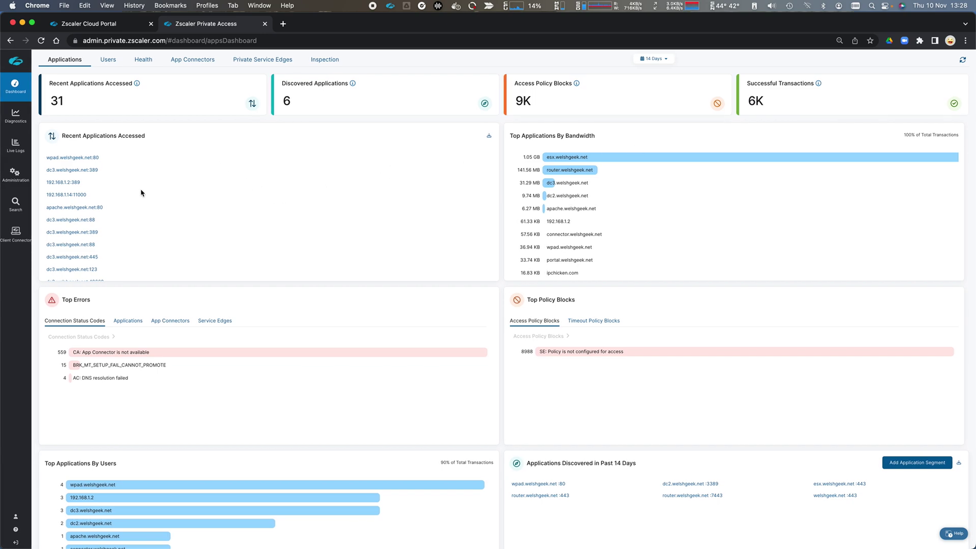
pyautogui.scroll(-5, 260, 226)
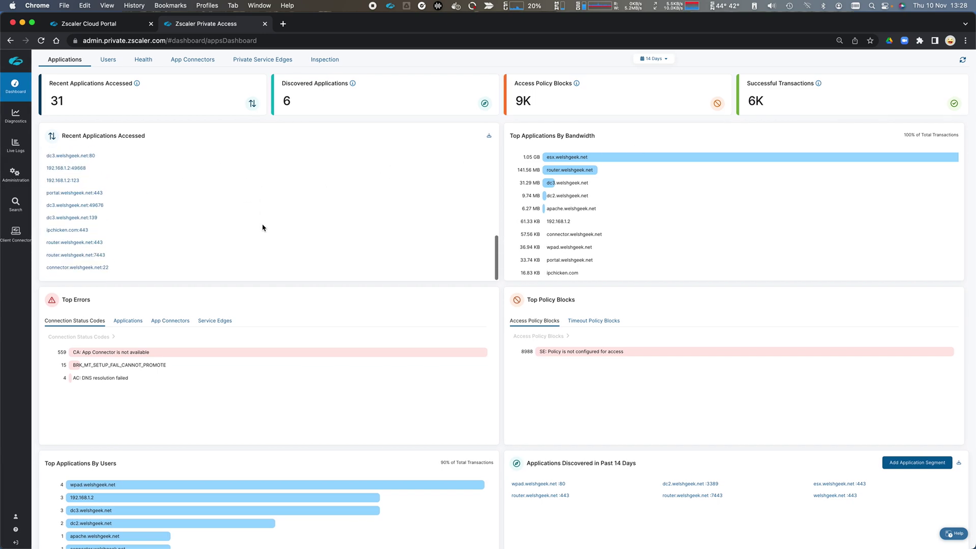
pyautogui.scroll(5, 305, 208)
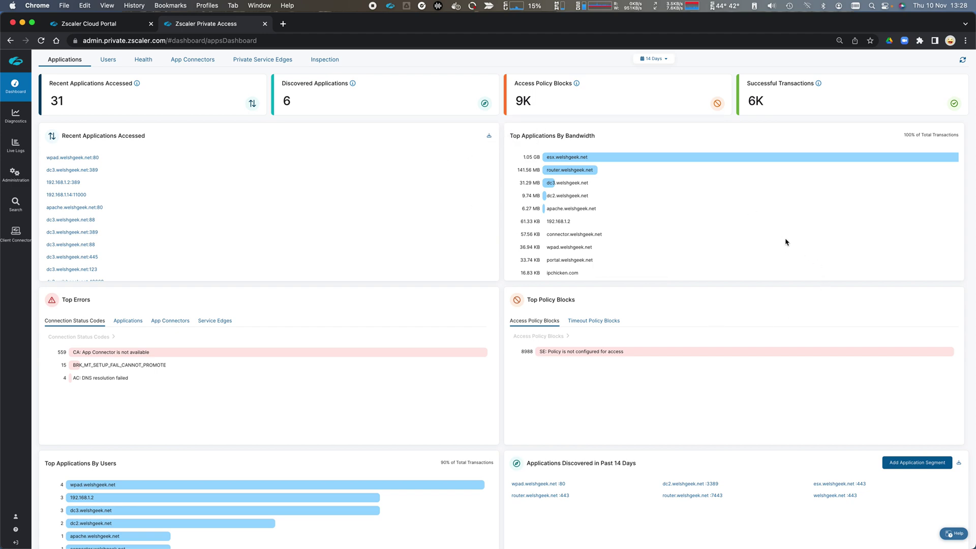
pyautogui.scroll(-1, 768, 250)
pyautogui.scroll(1, 767, 250)
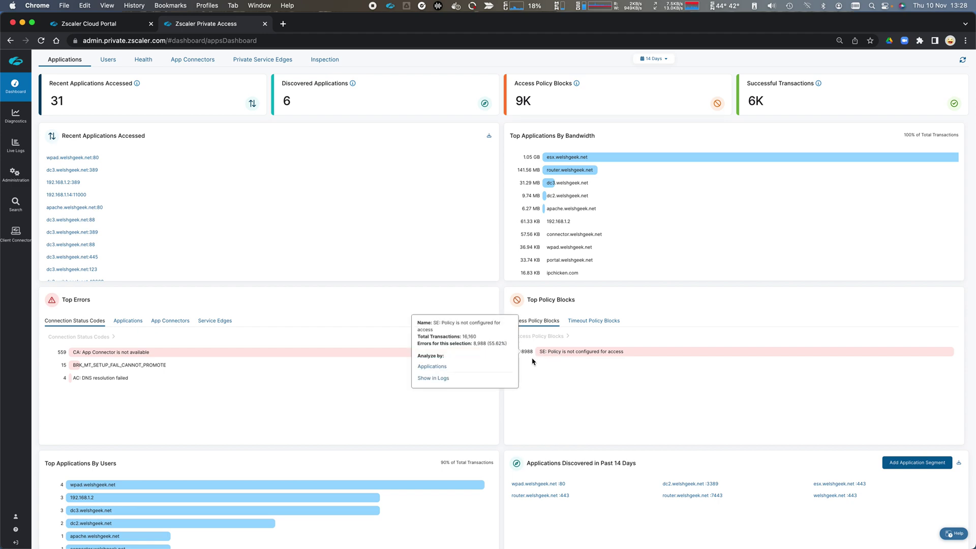
pyautogui.moveTo(508, 351)
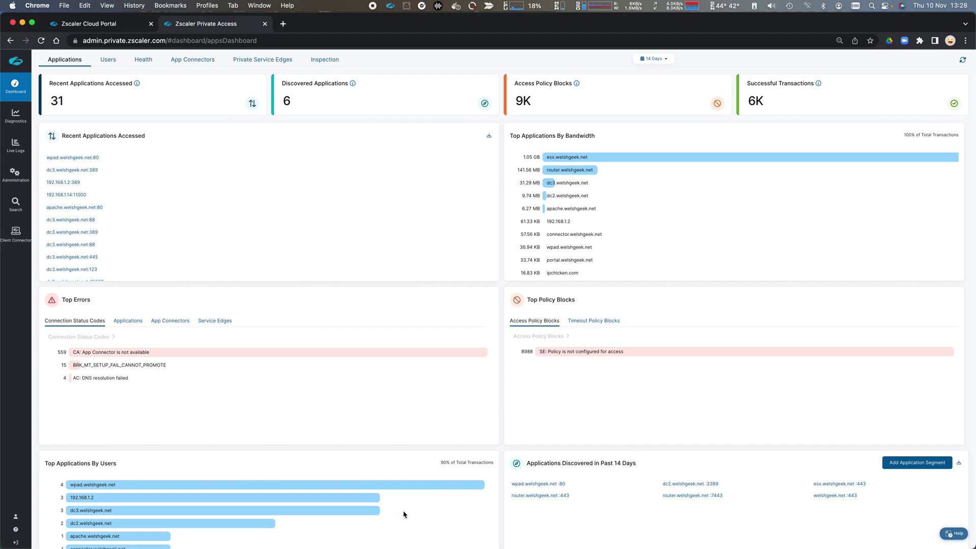
pyautogui.moveTo(127, 364)
pyautogui.moveTo(74, 356)
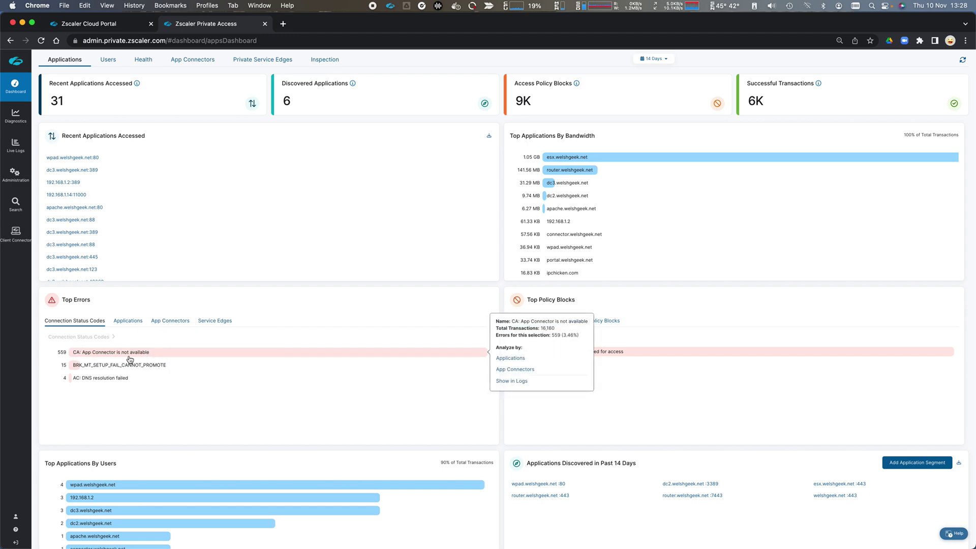
pyautogui.moveTo(158, 365)
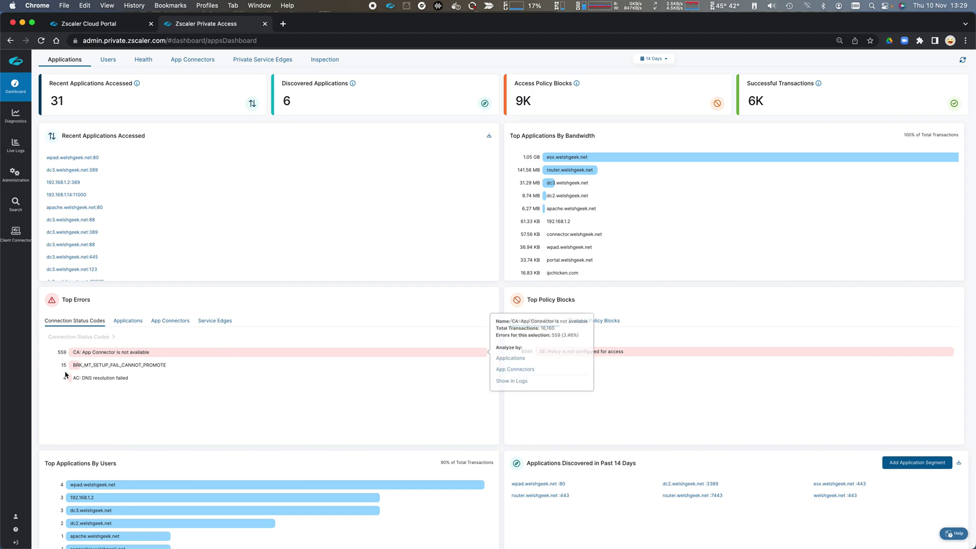
pyautogui.moveTo(146, 392)
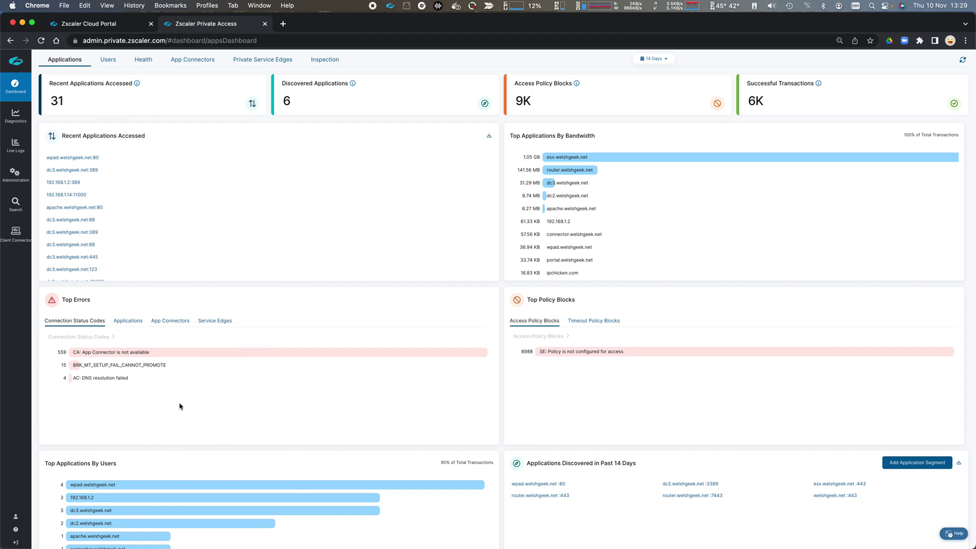
# Step: Group Top Errors by Applications, App Connectors and Service Edges, finishing on App Connectors
pyautogui.click(142, 322)
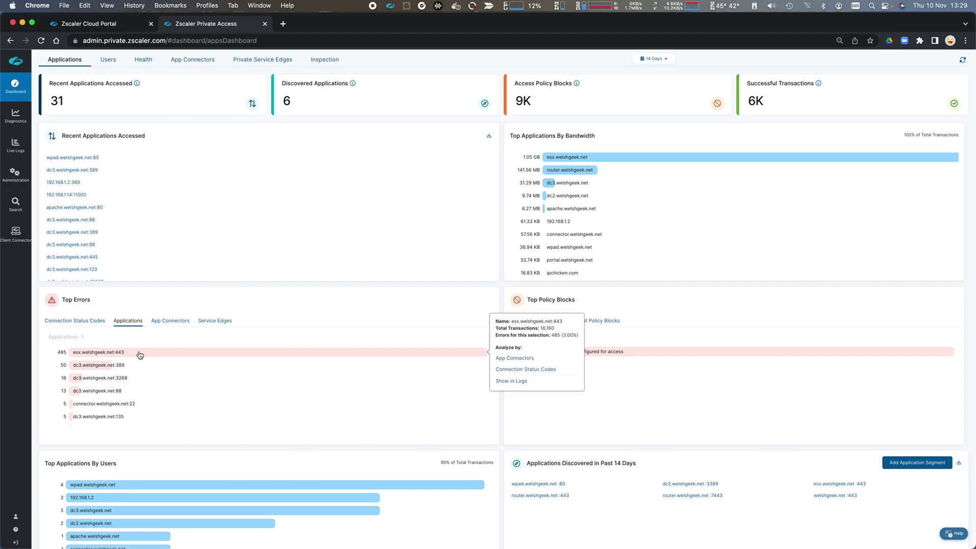
pyautogui.click(168, 322)
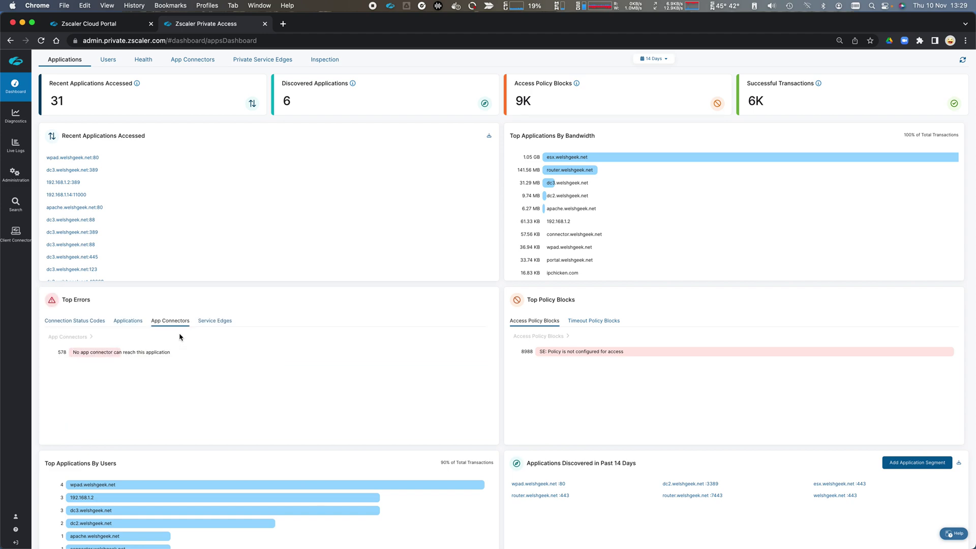
pyautogui.moveTo(83, 358)
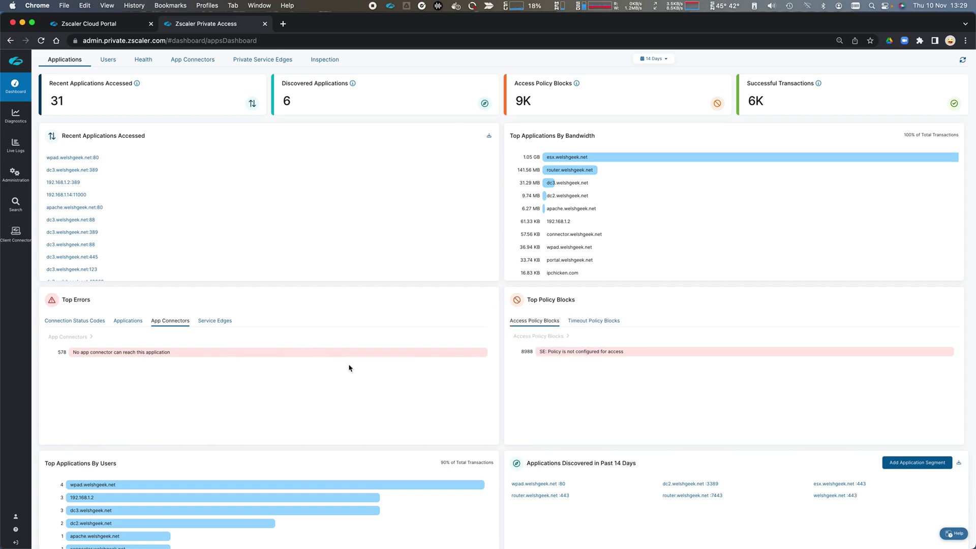
pyautogui.click(224, 322)
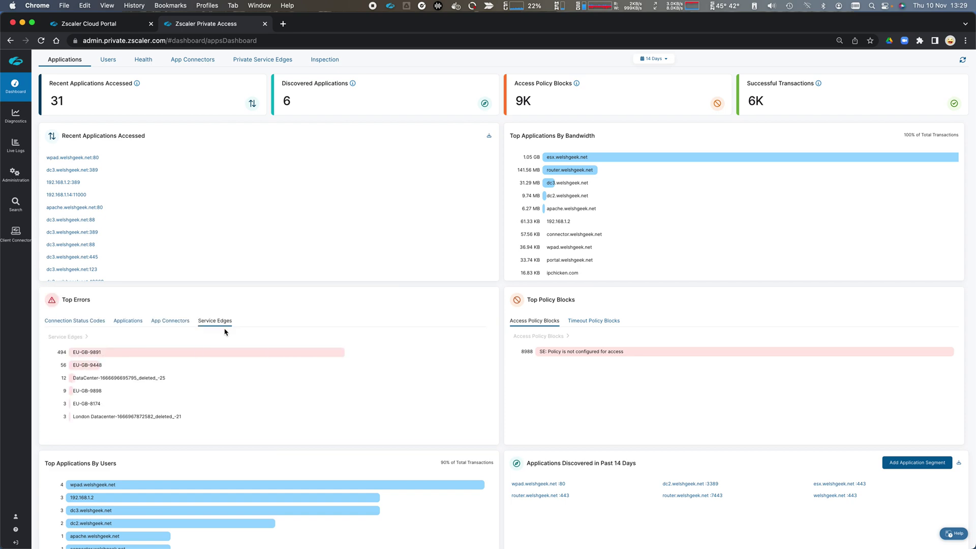
pyautogui.moveTo(232, 356)
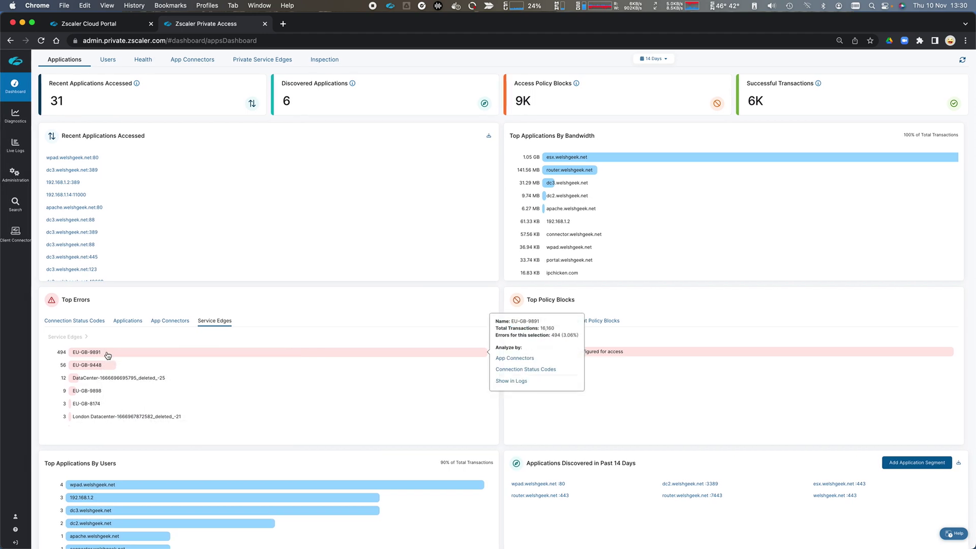
pyautogui.click(170, 321)
# Step: Analyze the unreachable-connector errors by application and show esx.welshgeek.net:443 connection status codes
pyautogui.moveTo(185, 351)
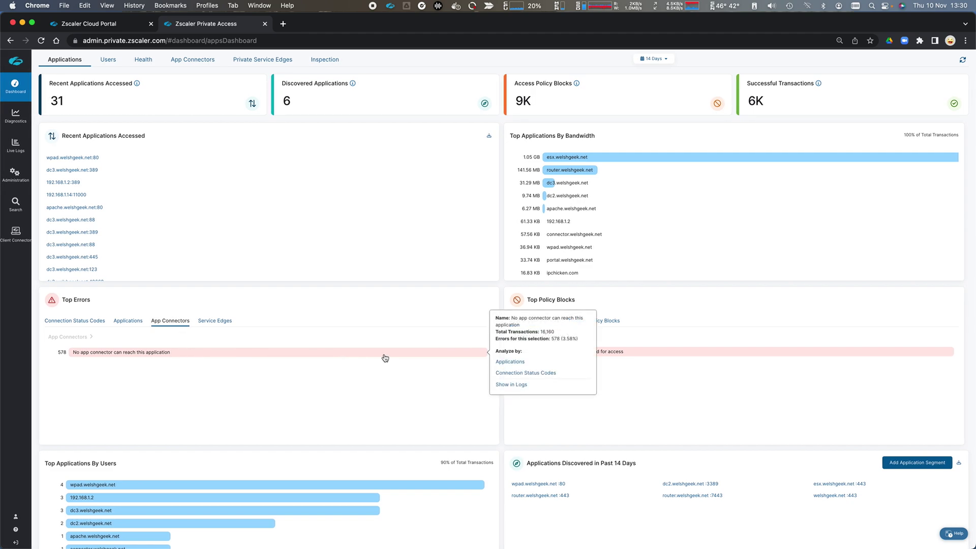
pyautogui.click(510, 361)
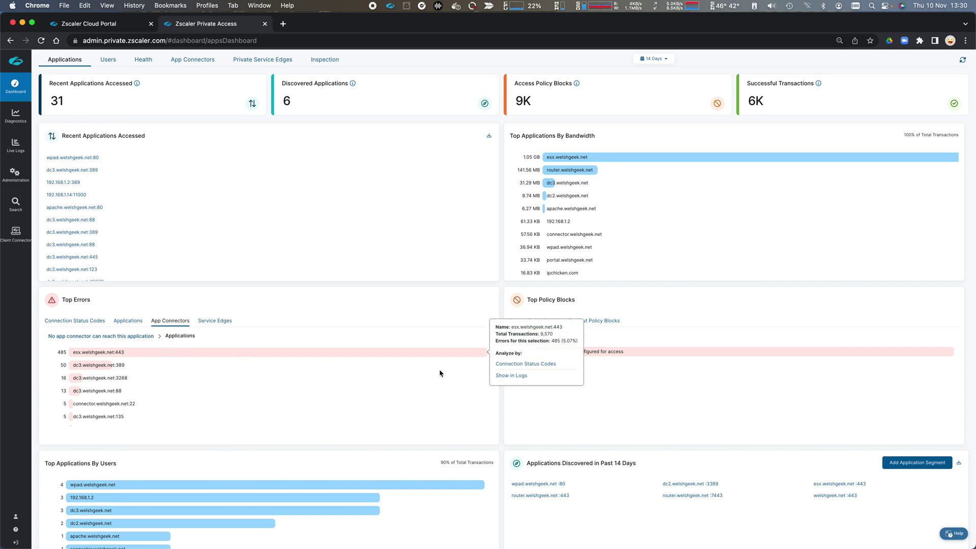
pyautogui.click(525, 365)
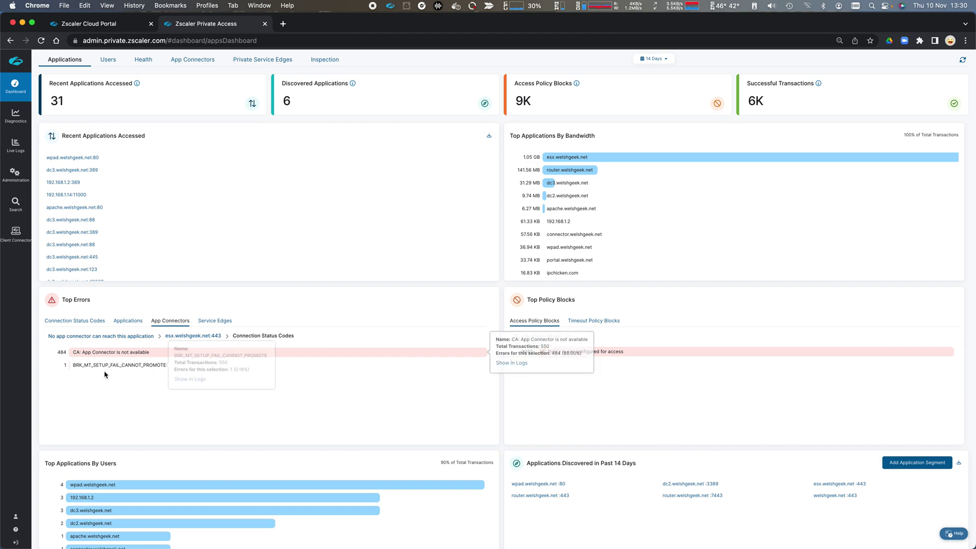
pyautogui.moveTo(120, 370)
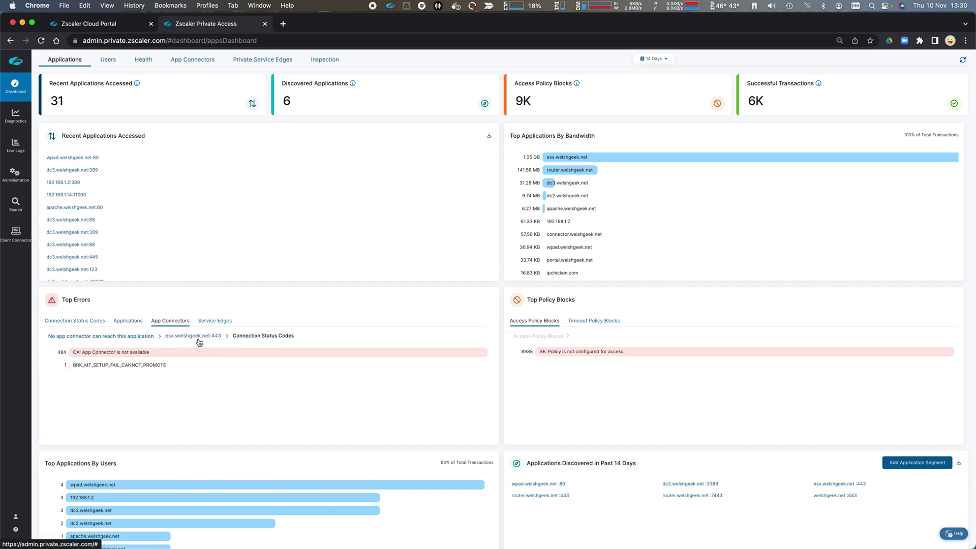
pyautogui.moveTo(234, 356)
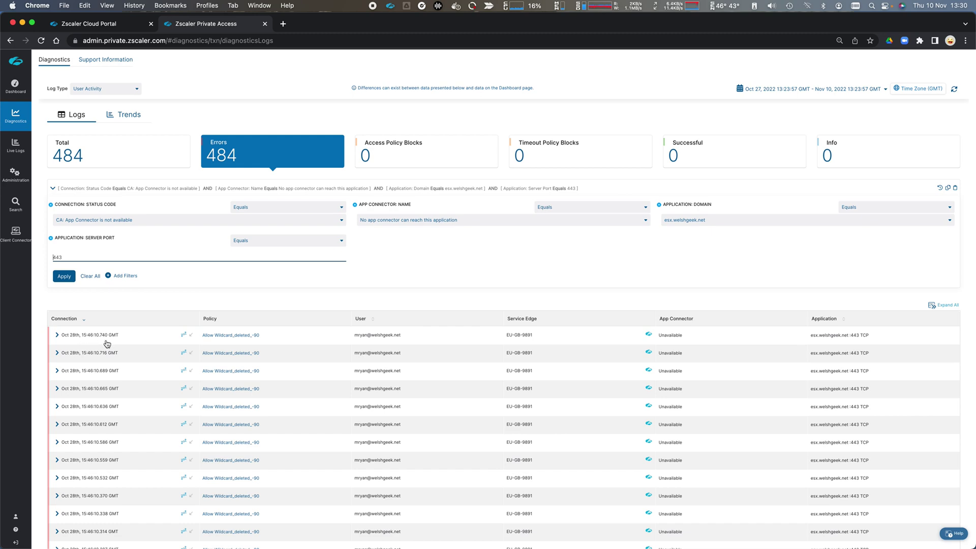
# Step: Review the 484 filtered error log entries, then return to the Applications dashboard
pyautogui.scroll(-3, 139, 351)
pyautogui.scroll(-10, 139, 351)
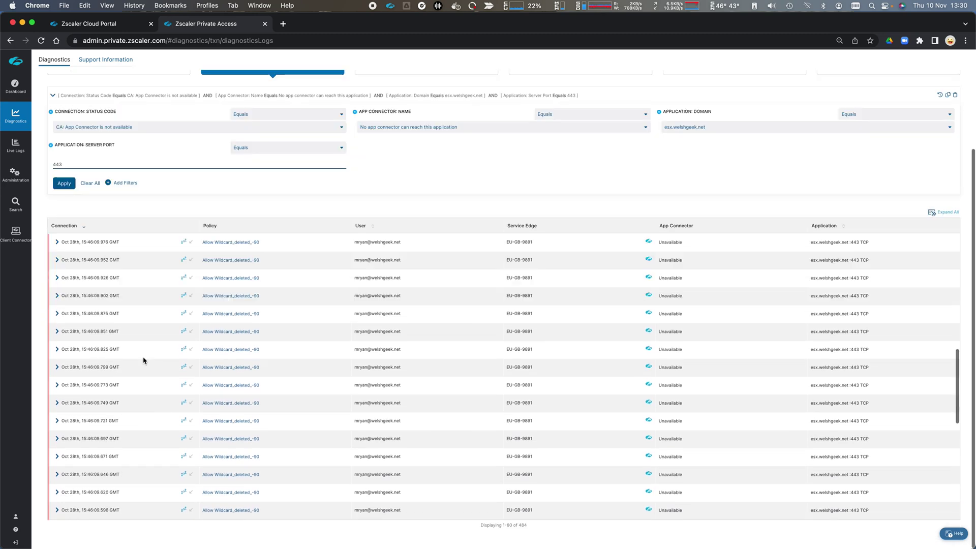
pyautogui.scroll(-10, 141, 362)
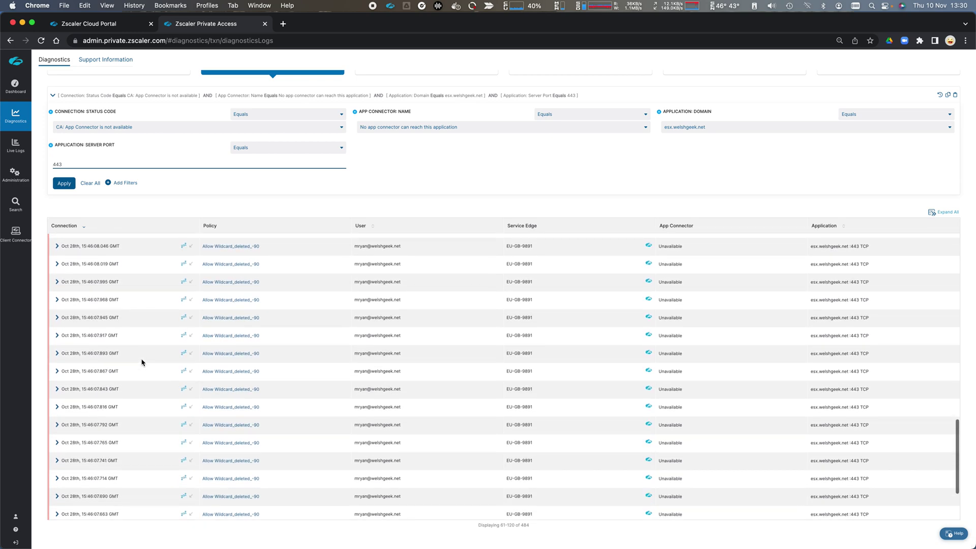
pyautogui.scroll(-10, 407, 447)
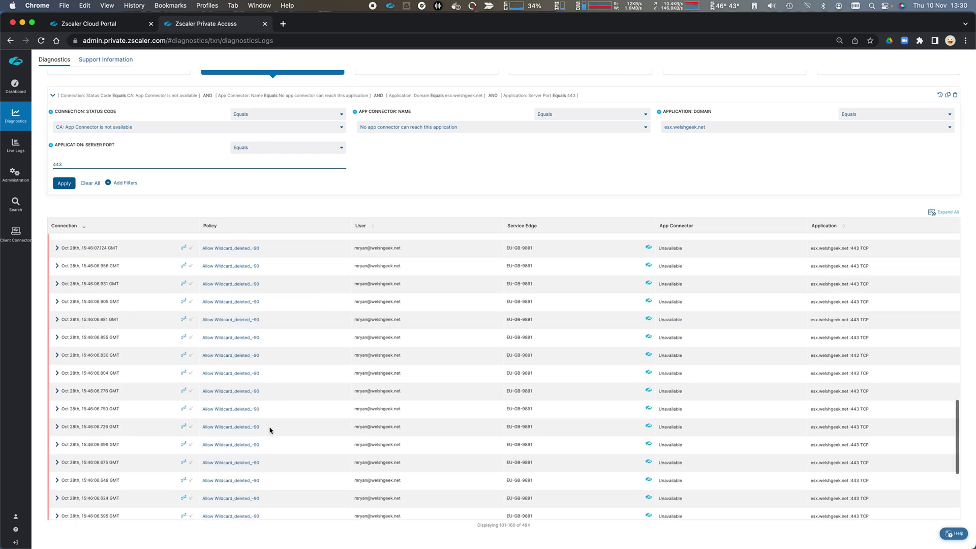
pyautogui.scroll(-10, 413, 445)
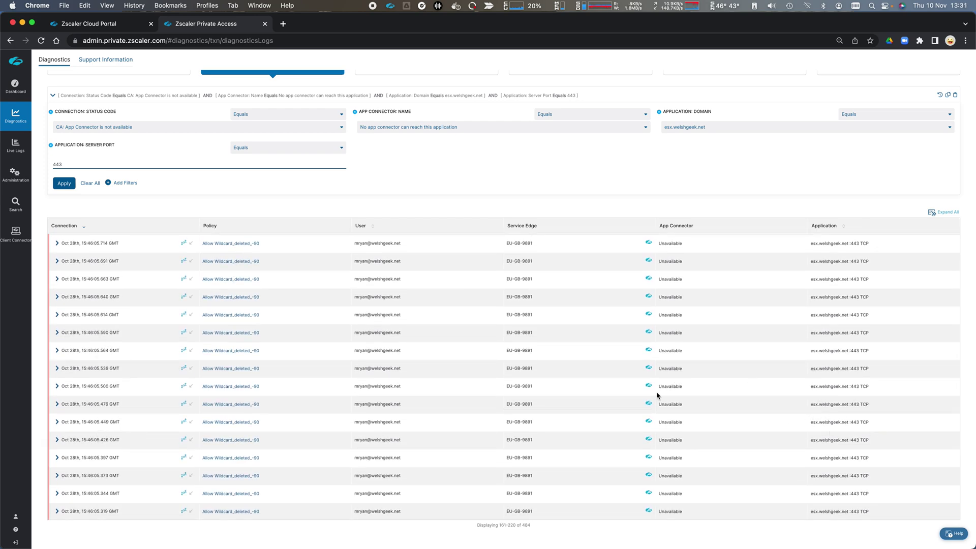
pyautogui.scroll(-7, 443, 394)
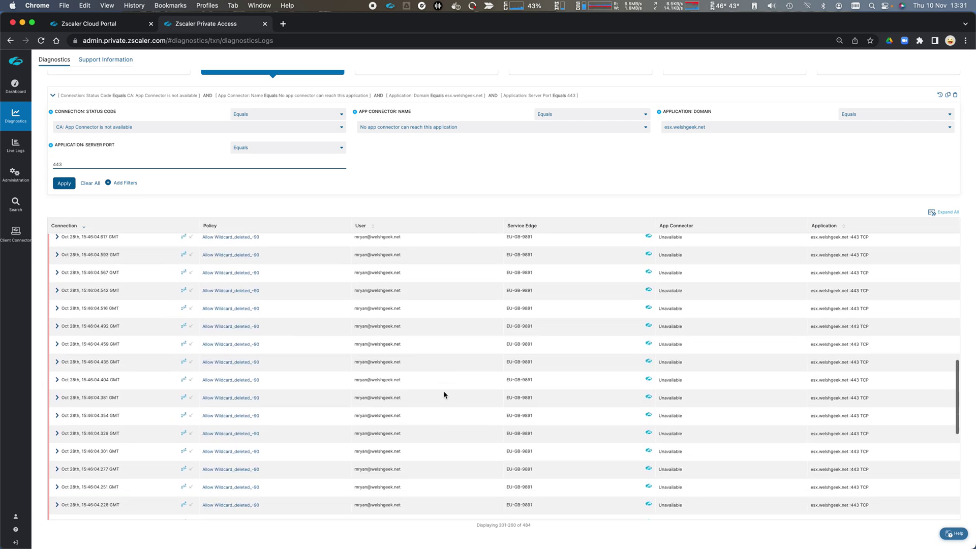
pyautogui.scroll(-3, 259, 388)
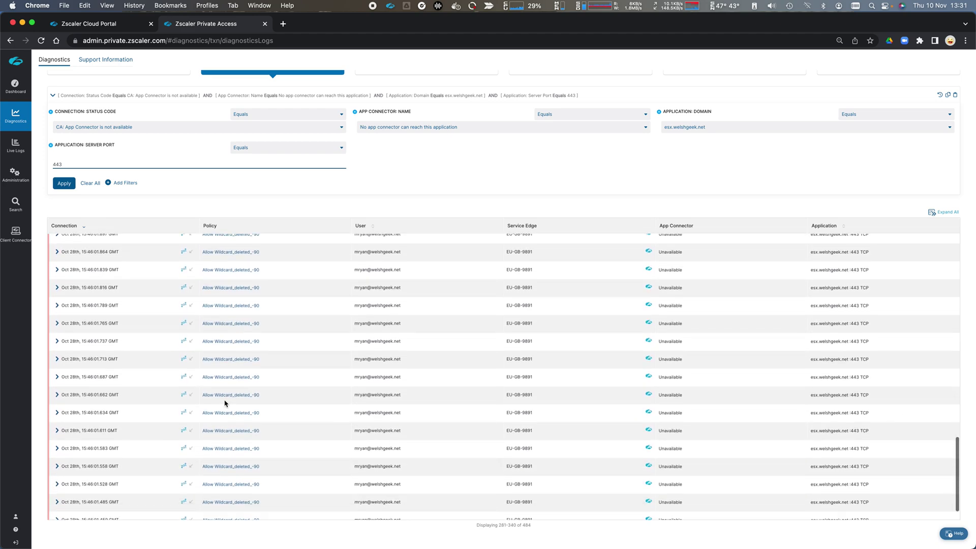
pyautogui.scroll(-3, 226, 403)
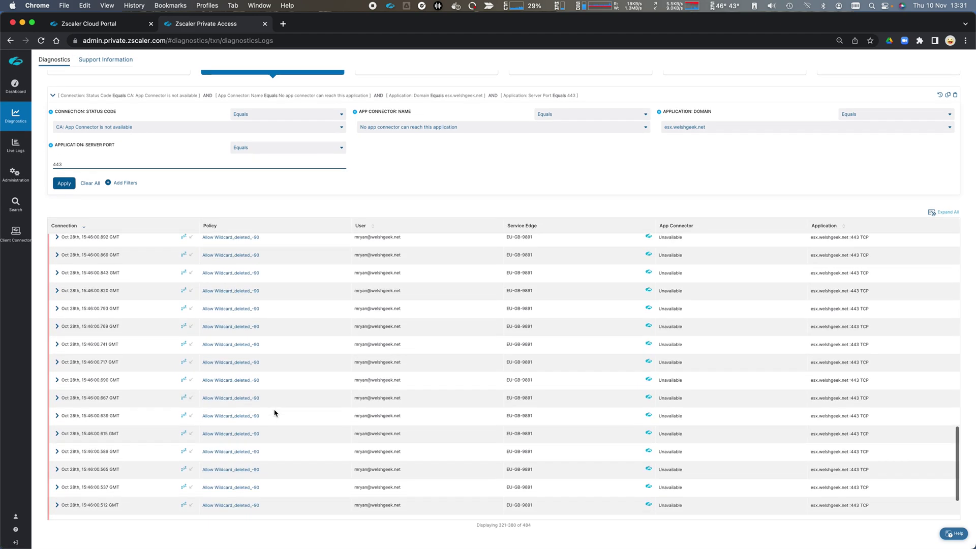
pyautogui.scroll(-10, 220, 405)
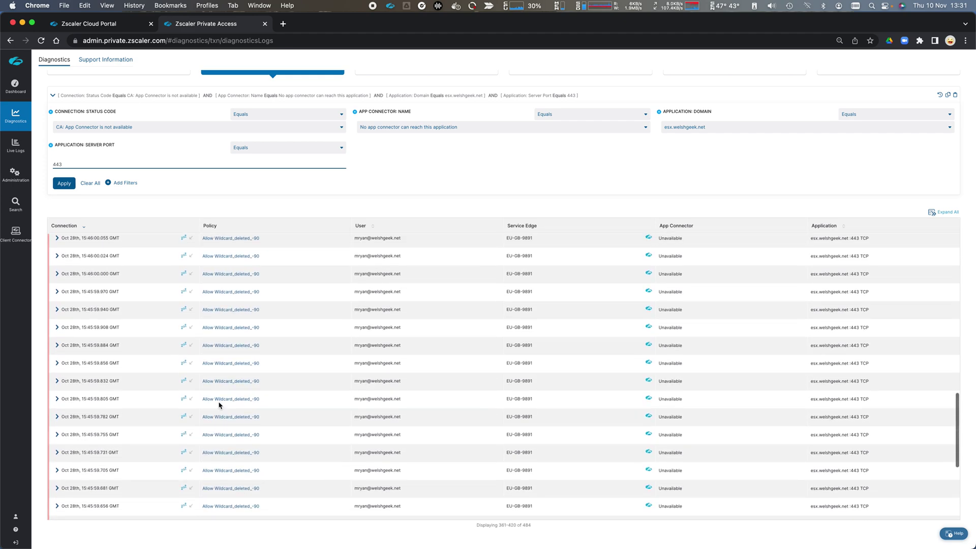
pyautogui.scroll(-12, 219, 404)
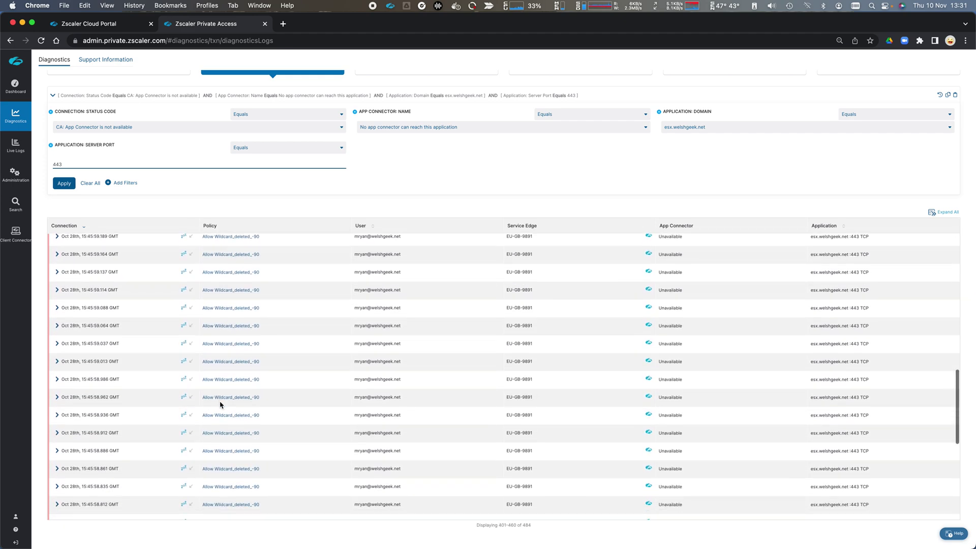
pyautogui.scroll(-12, 221, 404)
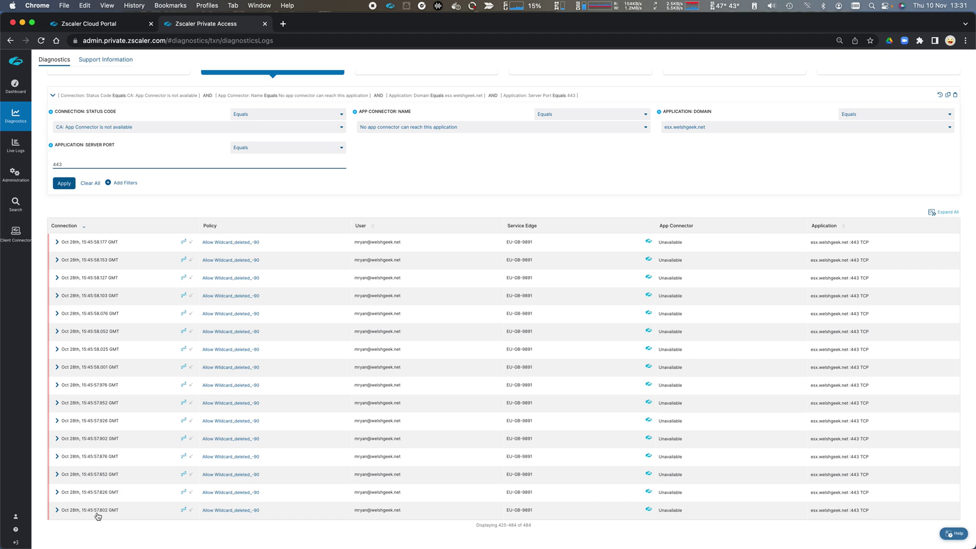
pyautogui.scroll(15, 321, 404)
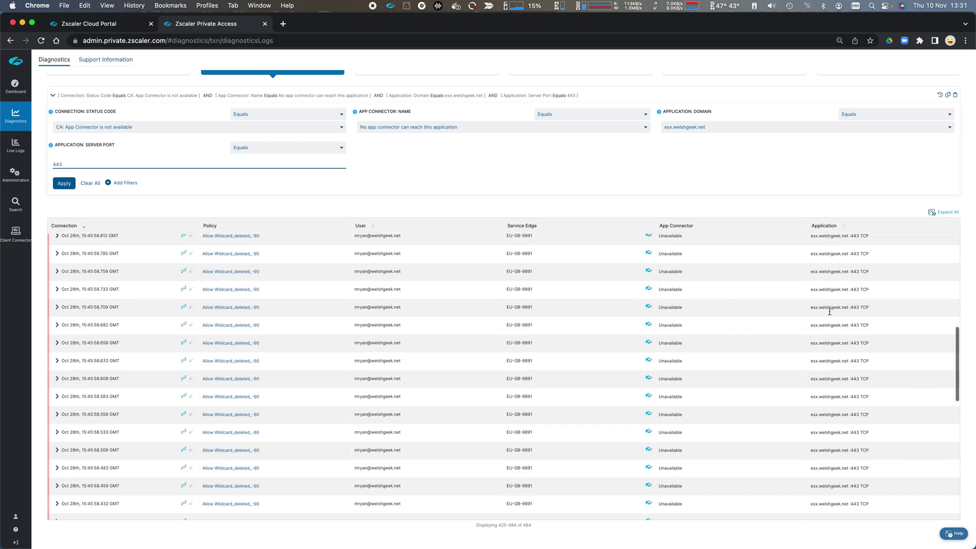
pyautogui.scroll(15, 162, 386)
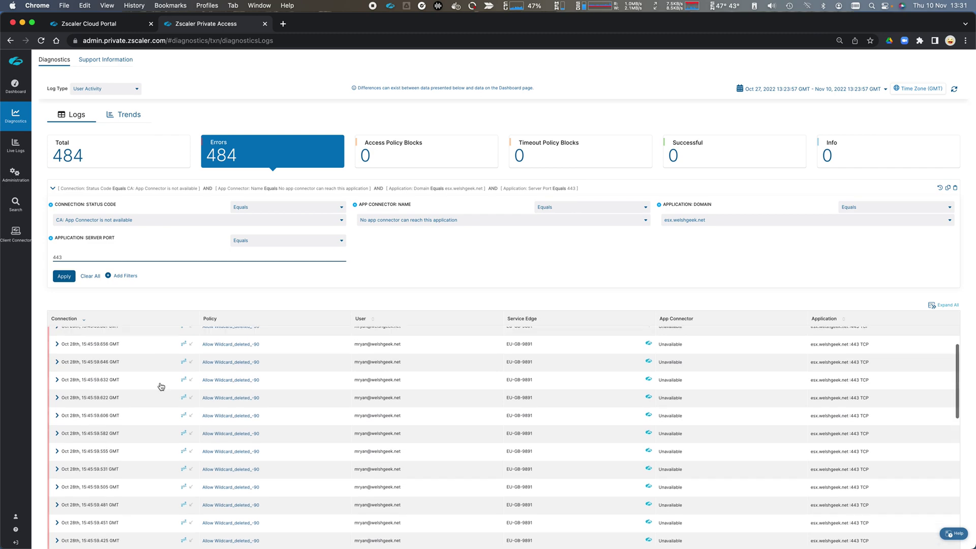
pyautogui.scroll(10, 267, 389)
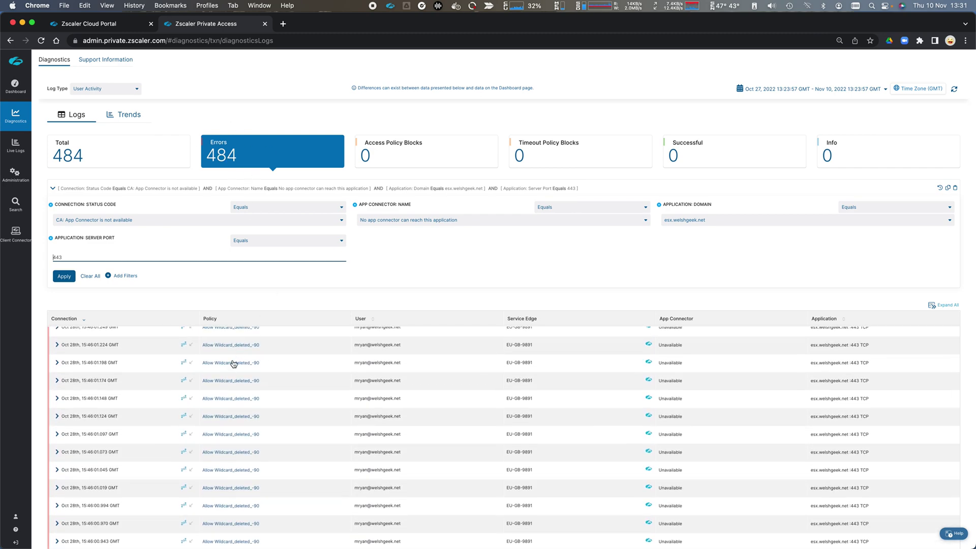
pyautogui.scroll(10, 231, 367)
pyautogui.scroll(10, 249, 382)
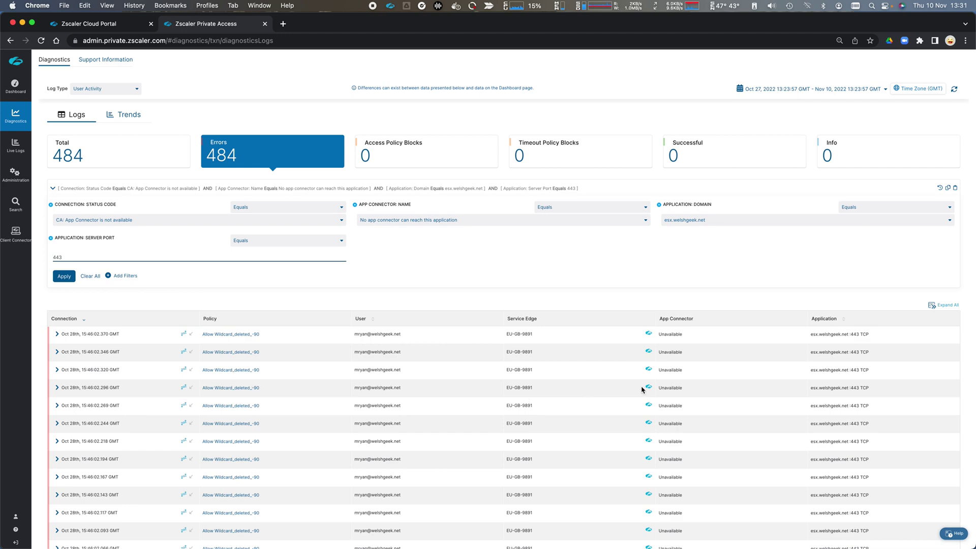
pyautogui.scroll(20, 642, 389)
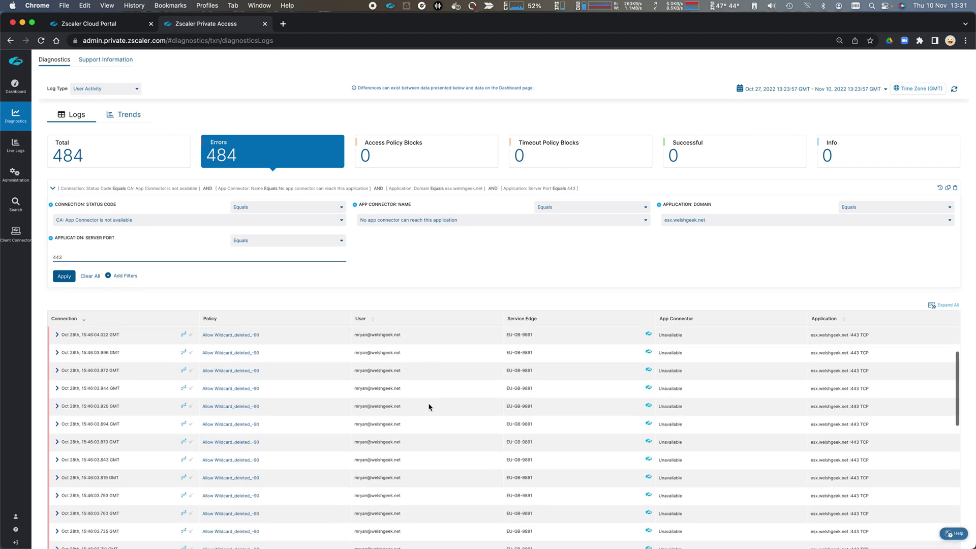
pyautogui.scroll(-10, 428, 407)
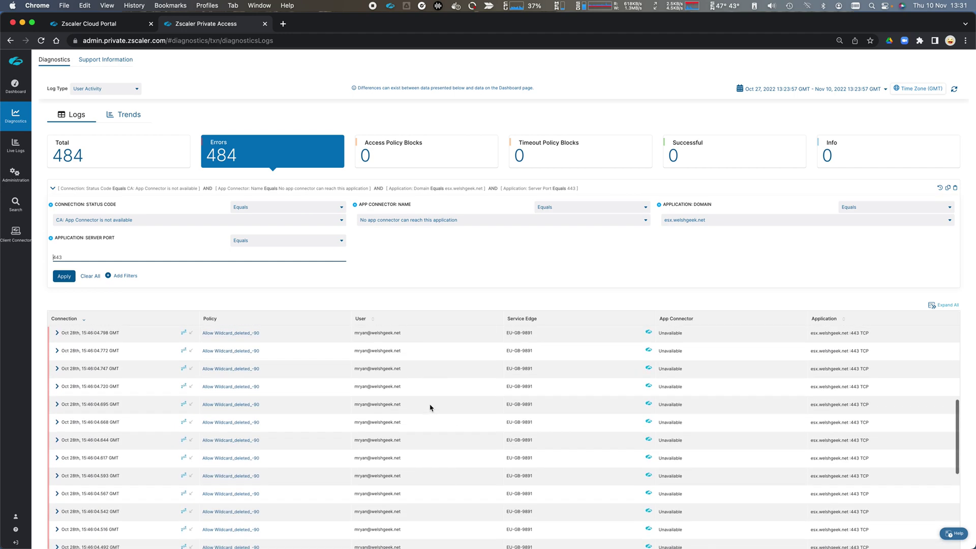
pyautogui.scroll(10, 370, 421)
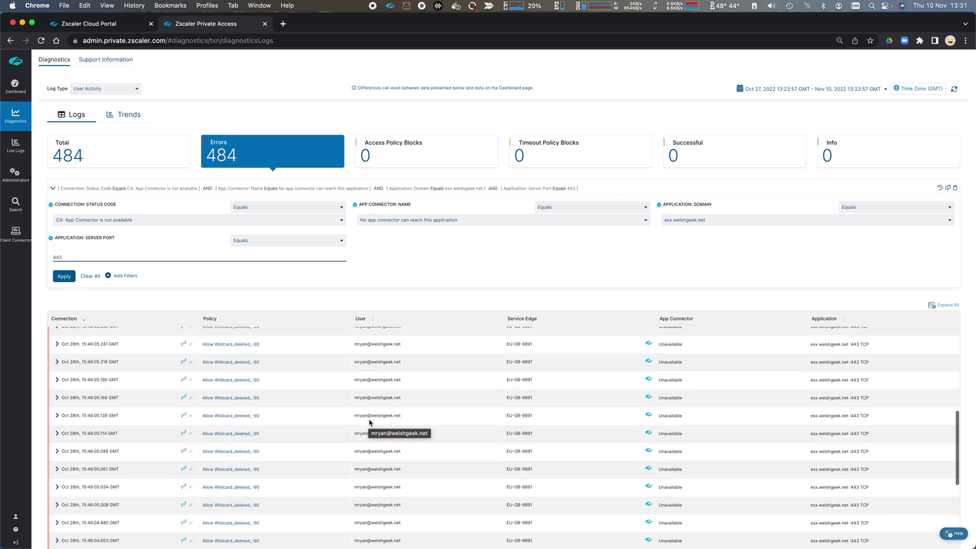
pyautogui.scroll(5, 371, 422)
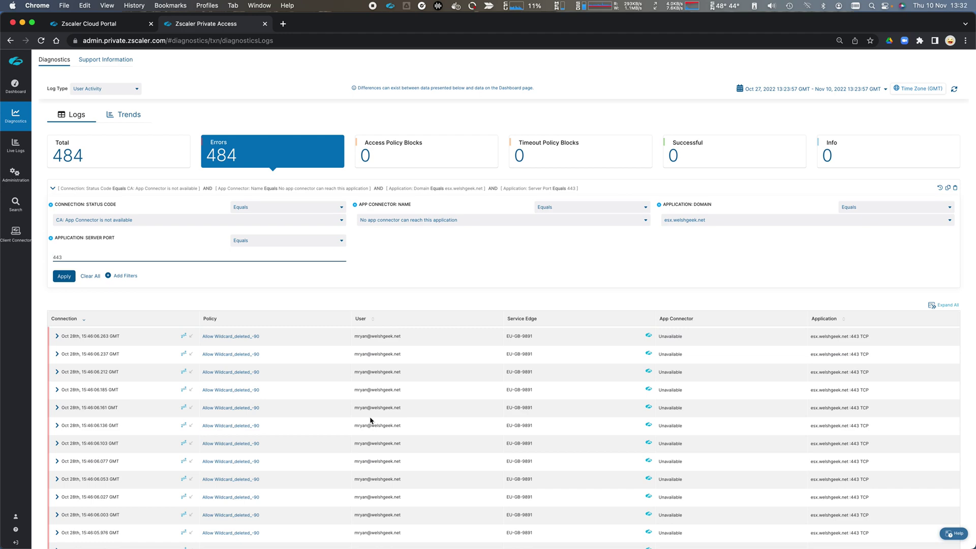
pyautogui.scroll(-10, 371, 419)
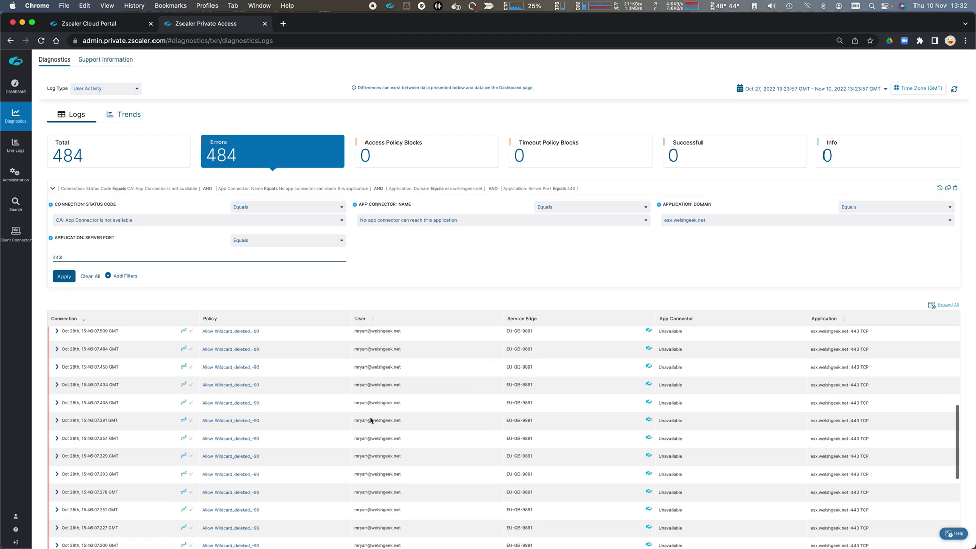
pyautogui.scroll(5, 371, 420)
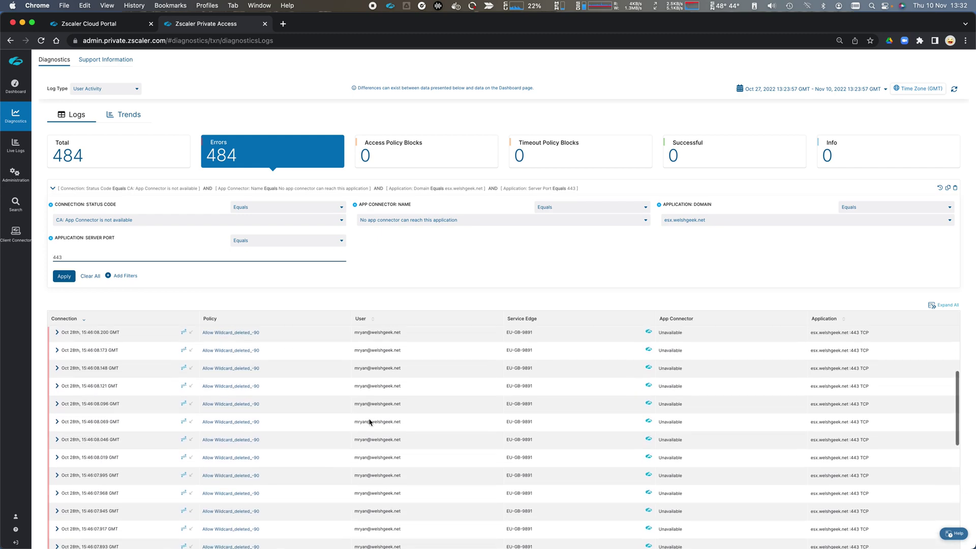
pyautogui.scroll(1, 369, 421)
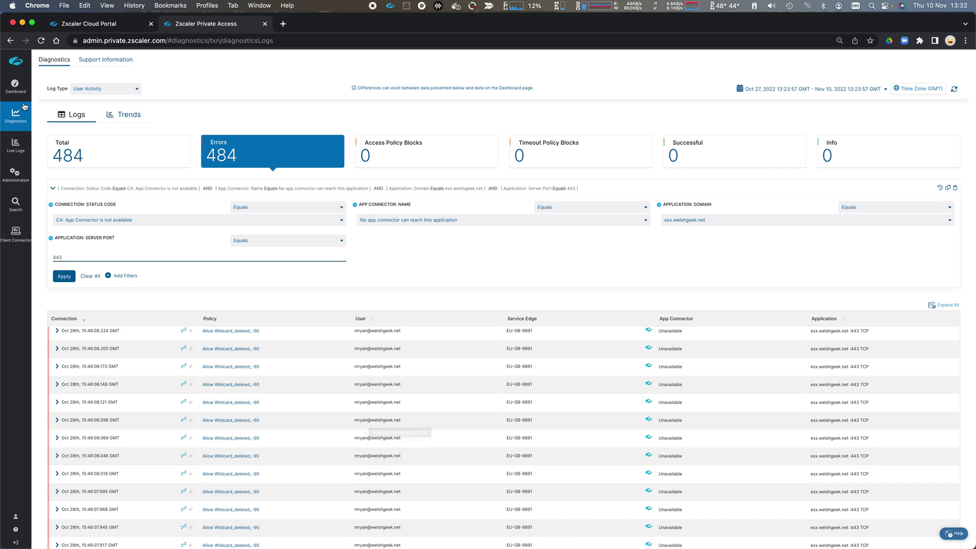
pyautogui.click(14, 86)
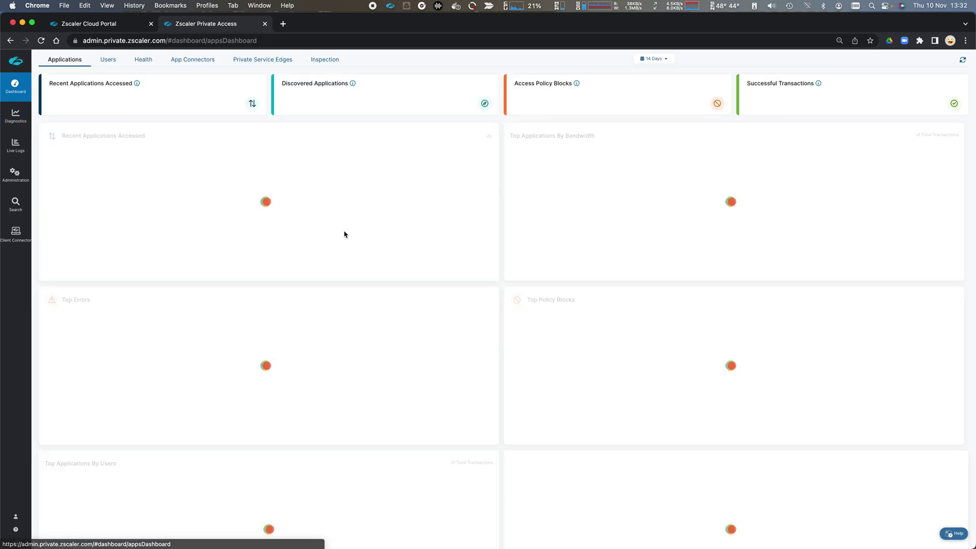
# Step: Switch to the Users dashboard and set its time range to 14 Days
pyautogui.click(108, 61)
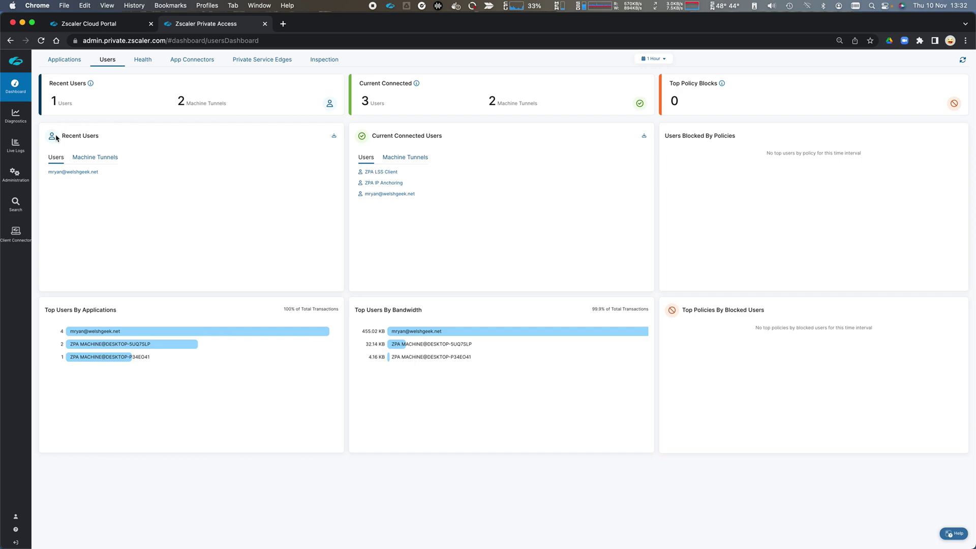
pyautogui.click(663, 59)
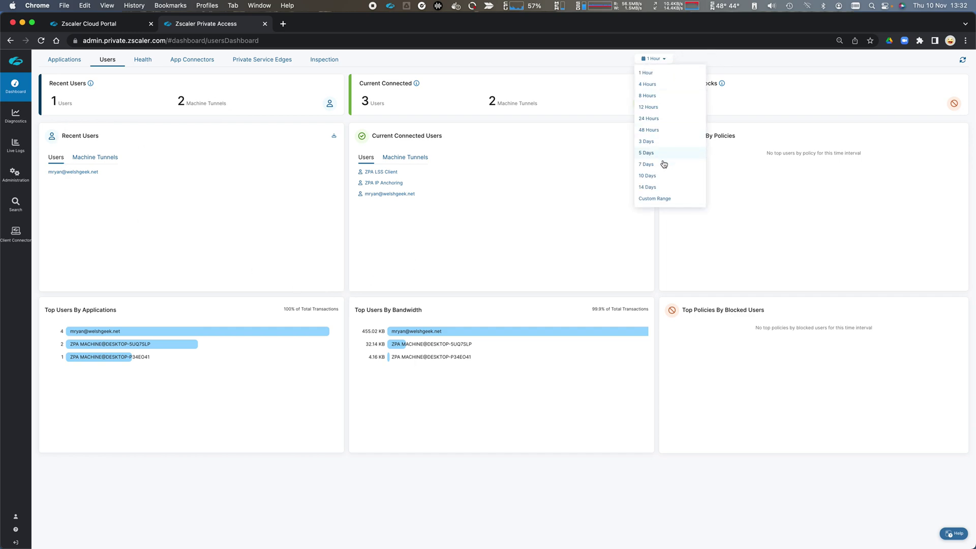
pyautogui.click(647, 187)
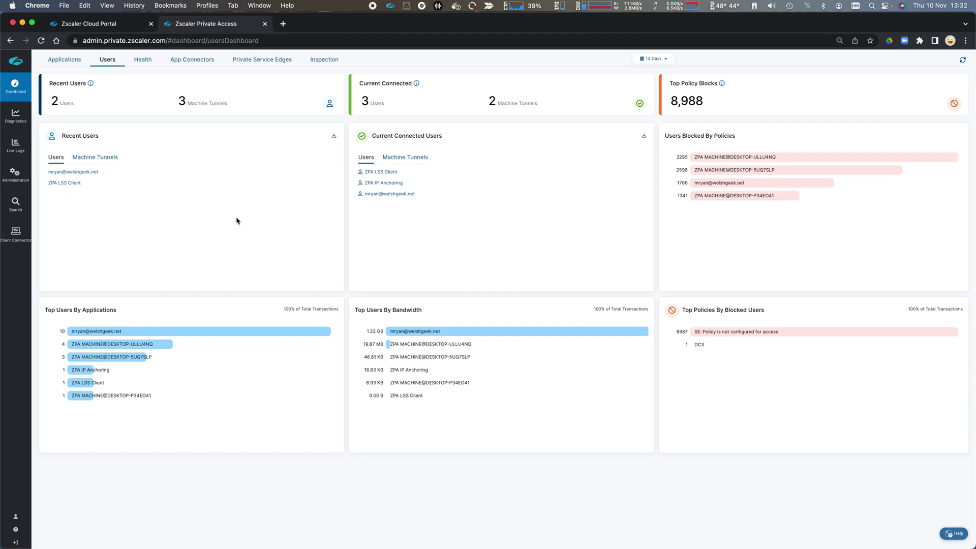
pyautogui.moveTo(393, 183)
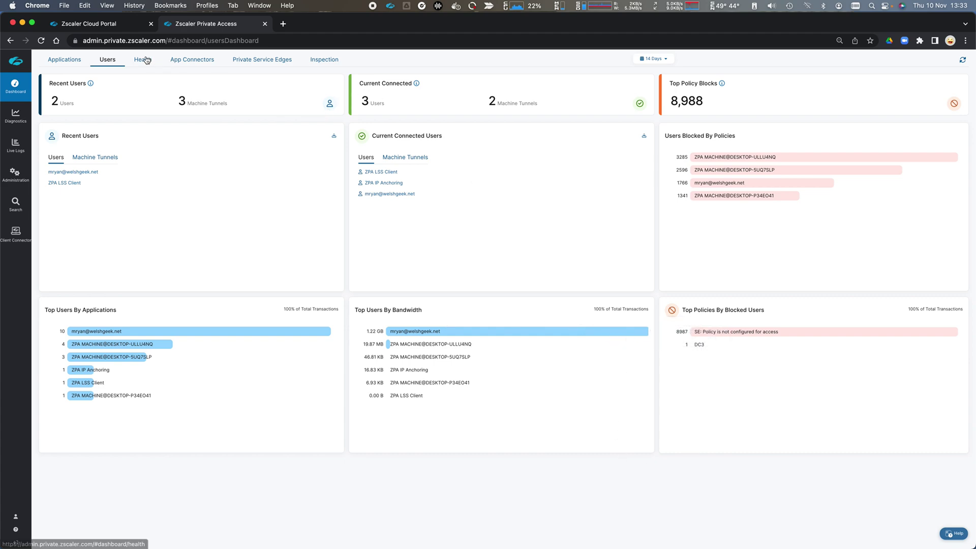
pyautogui.moveTo(228, 333)
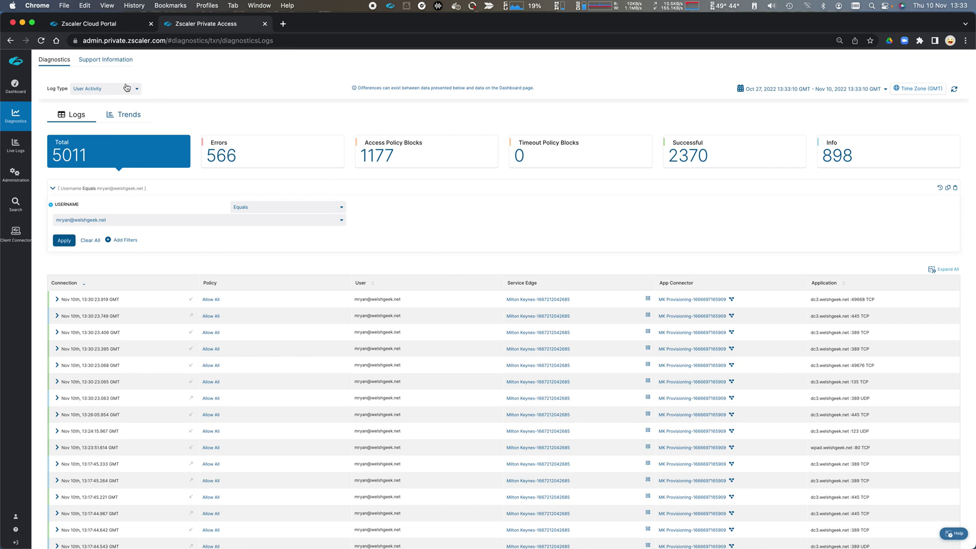
# Step: Return from the logs to the dashboard and open its Health view
pyautogui.scroll(-1, 90, 89)
pyautogui.scroll(-1, 82, 88)
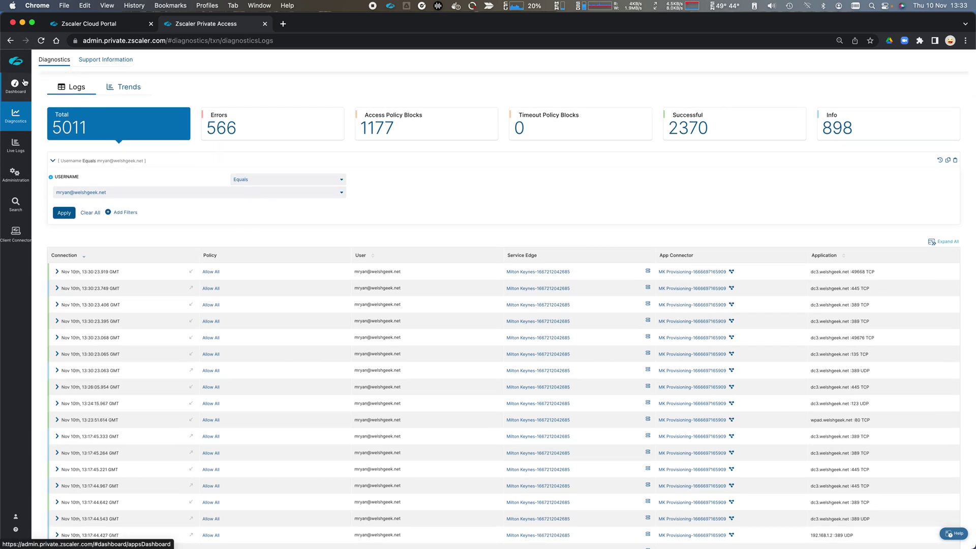
pyautogui.click(18, 94)
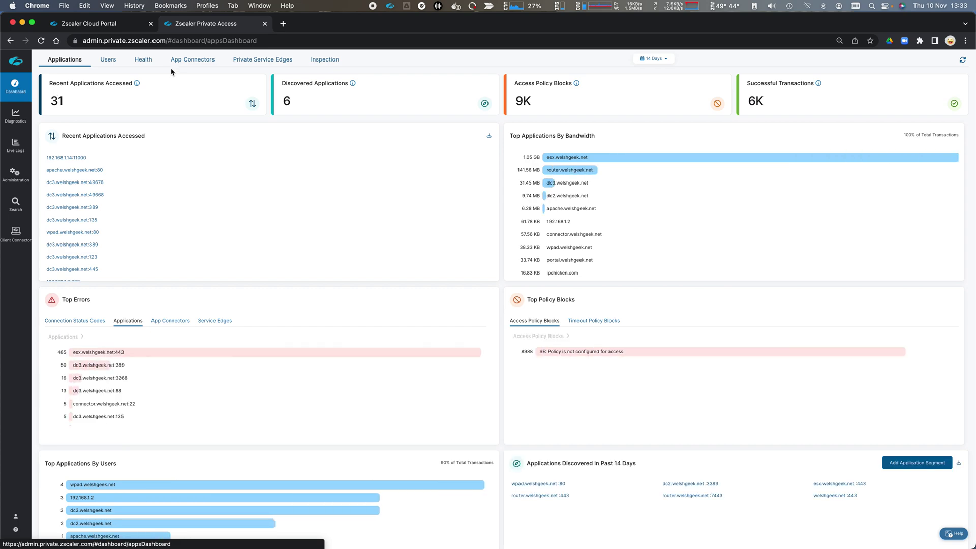
pyautogui.click(143, 63)
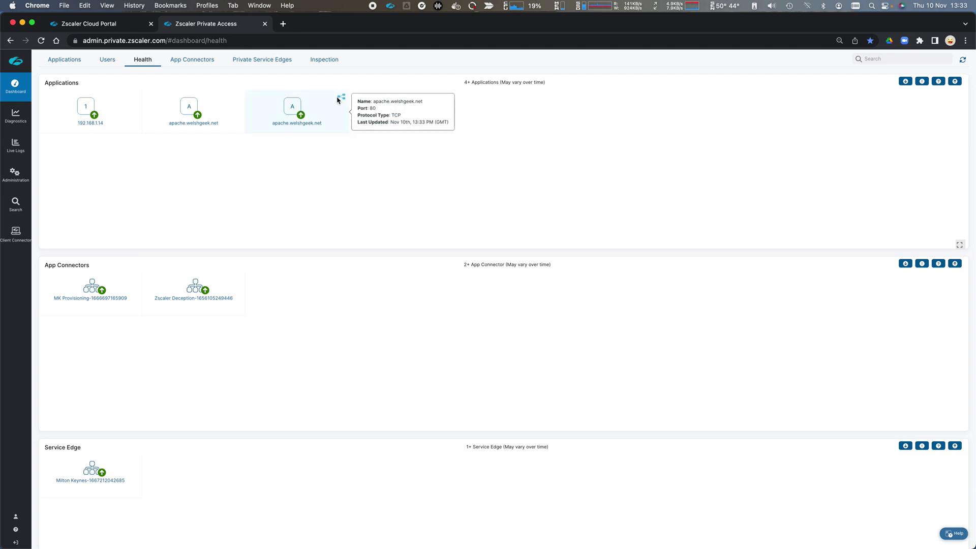
# Step: View the health graph for apache.welshgeek.net, then move to the App Connectors dashboard
pyautogui.click(340, 100)
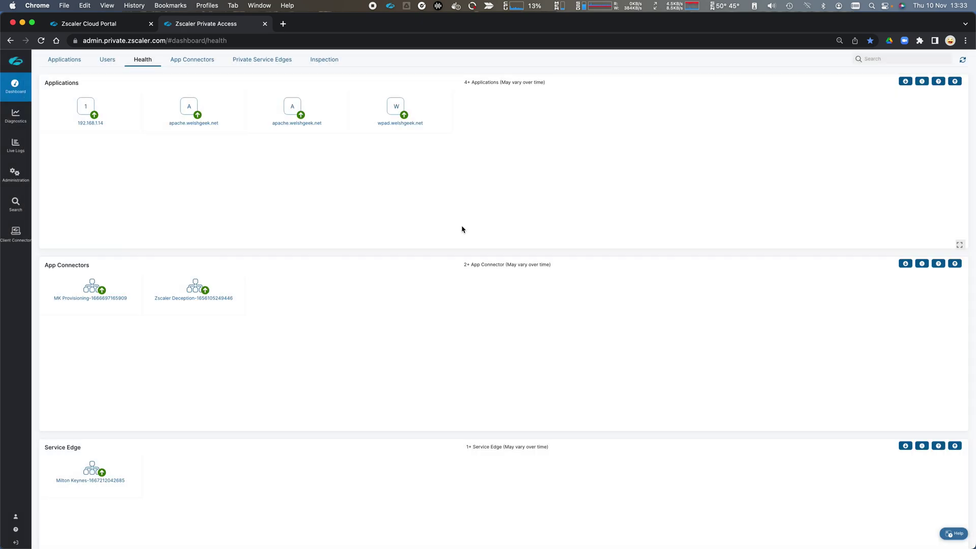
pyautogui.moveTo(193, 297)
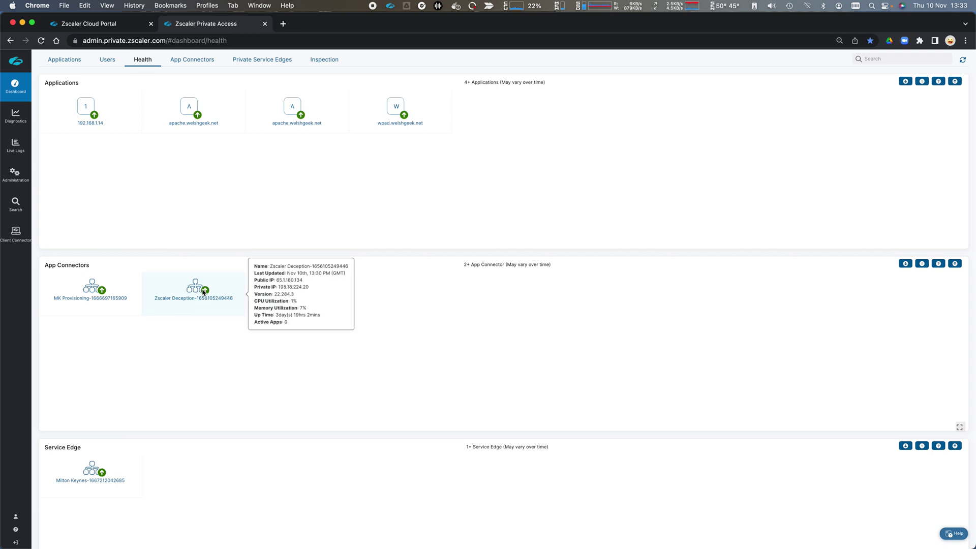
pyautogui.moveTo(50, 471)
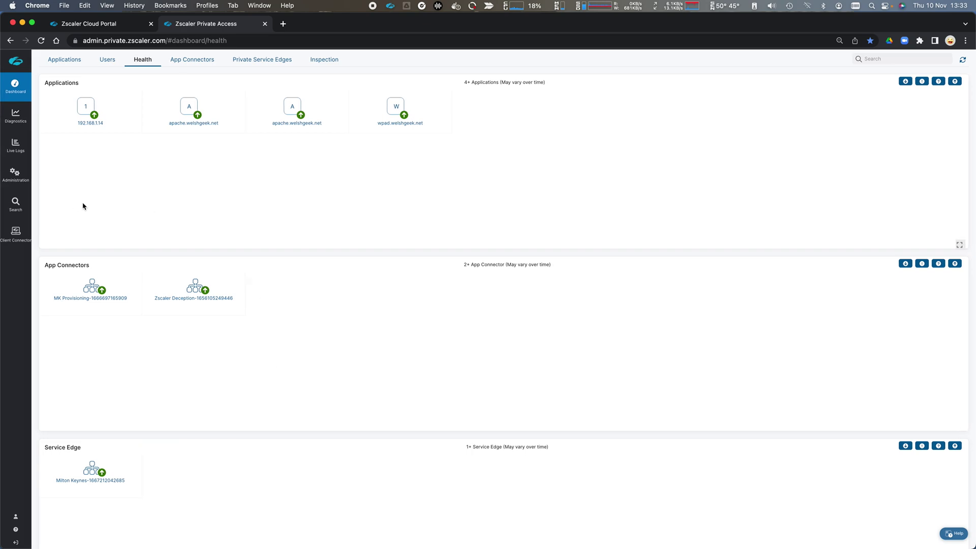
pyautogui.click(202, 61)
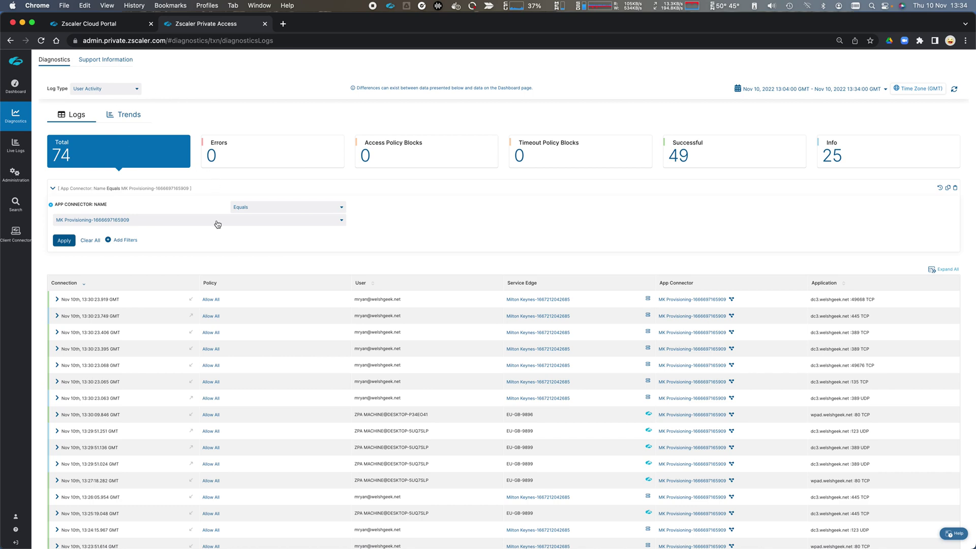
# Step: Go back to the App Connectors dashboard with its tunnel, reachability and memory charts
pyautogui.click(14, 43)
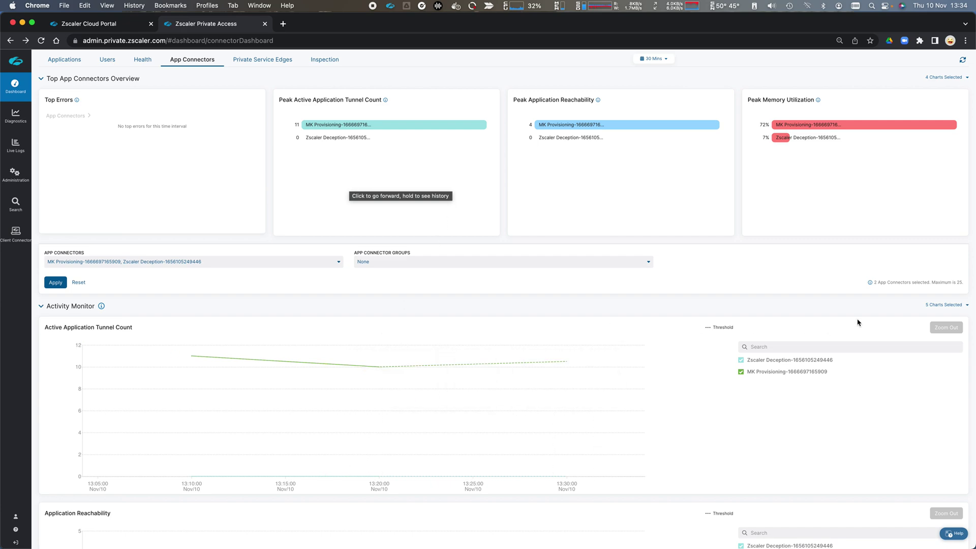
pyautogui.scroll(-3, 834, 318)
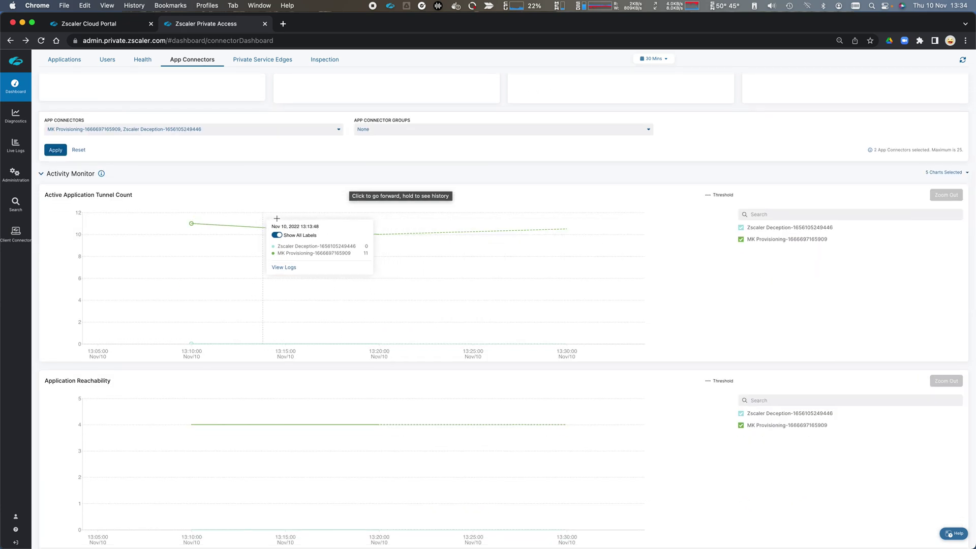
pyautogui.scroll(3, 660, 229)
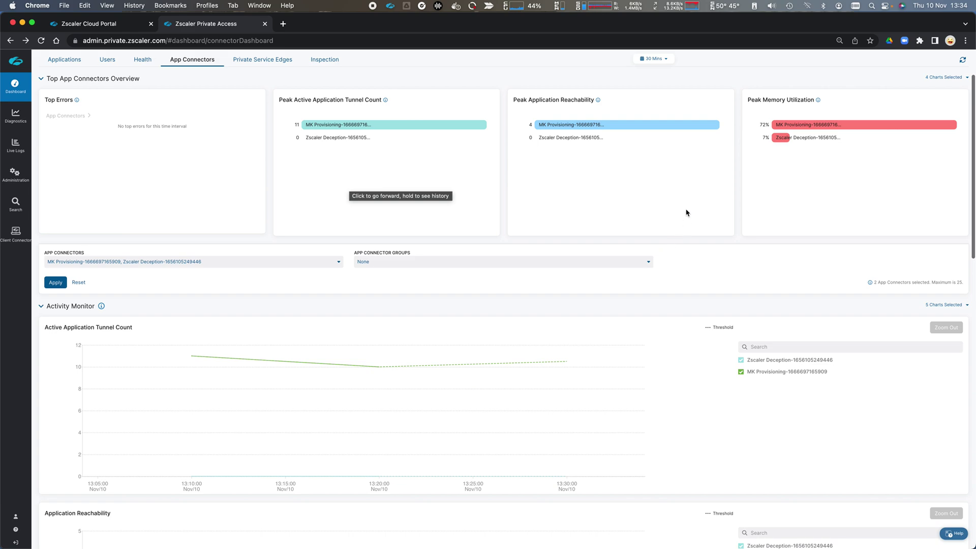
pyautogui.click(660, 59)
# Step: Show 14 days and chart CPU, File Descriptor and Tunnel Creation Rate instead of TCP/UDP ports
pyautogui.click(656, 200)
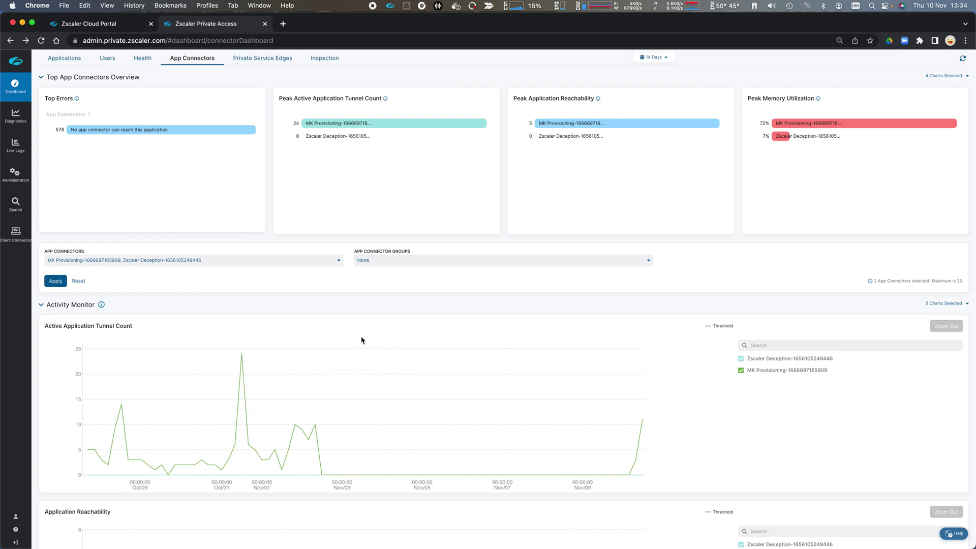
pyautogui.scroll(-5, 409, 344)
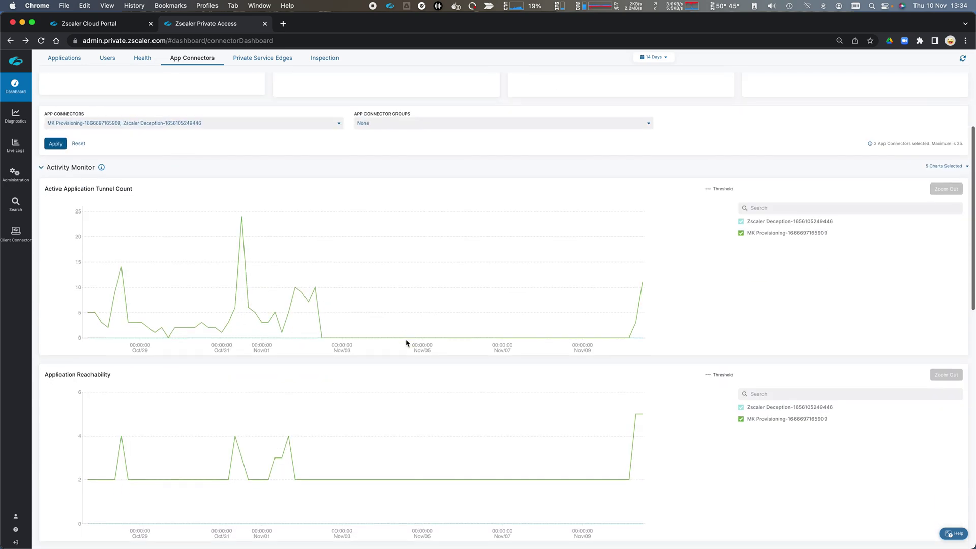
pyautogui.click(937, 167)
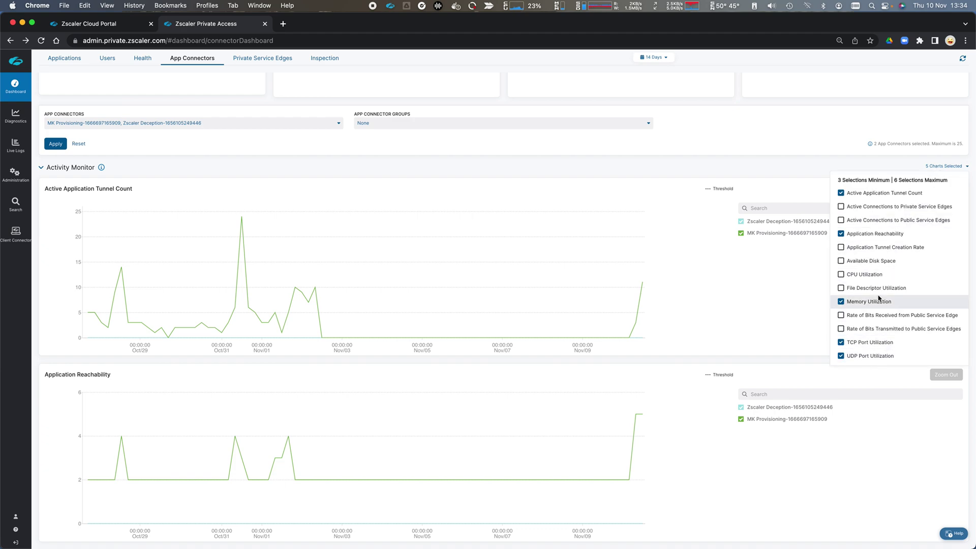
pyautogui.click(841, 274)
pyautogui.click(840, 275)
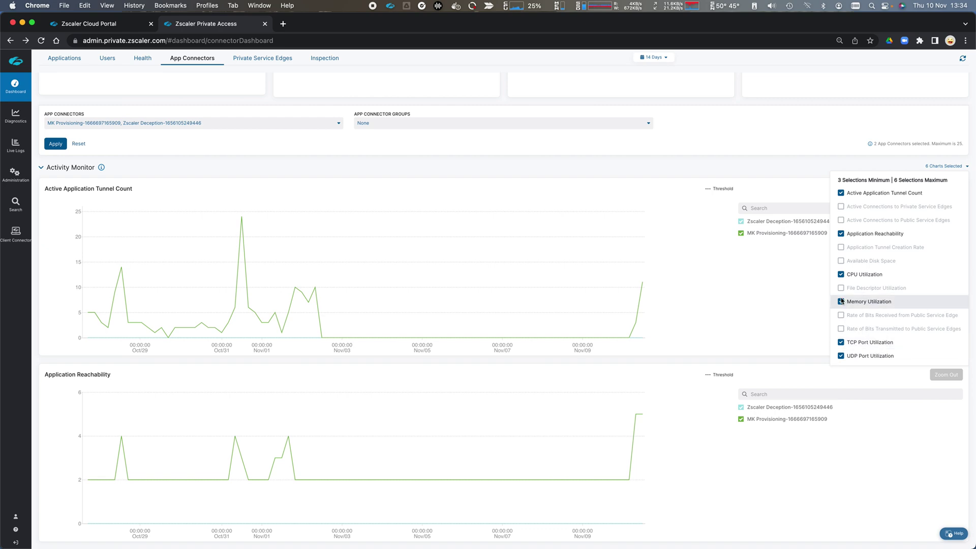
pyautogui.click(840, 342)
pyautogui.click(840, 356)
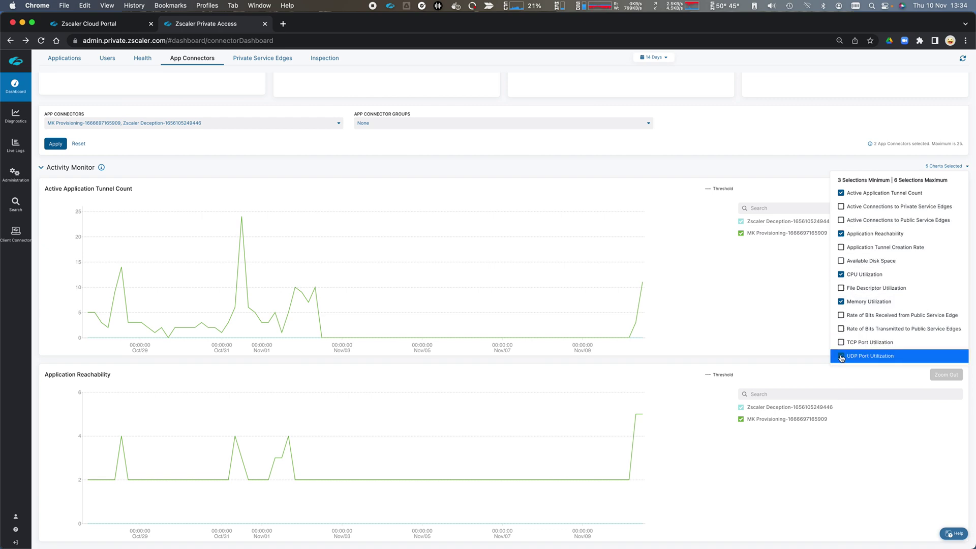
pyautogui.click(841, 288)
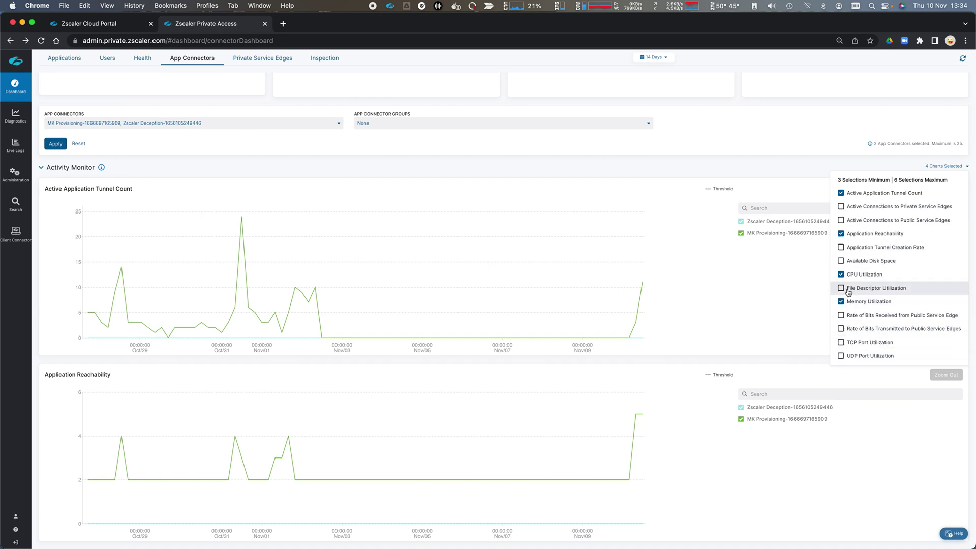
pyautogui.click(840, 248)
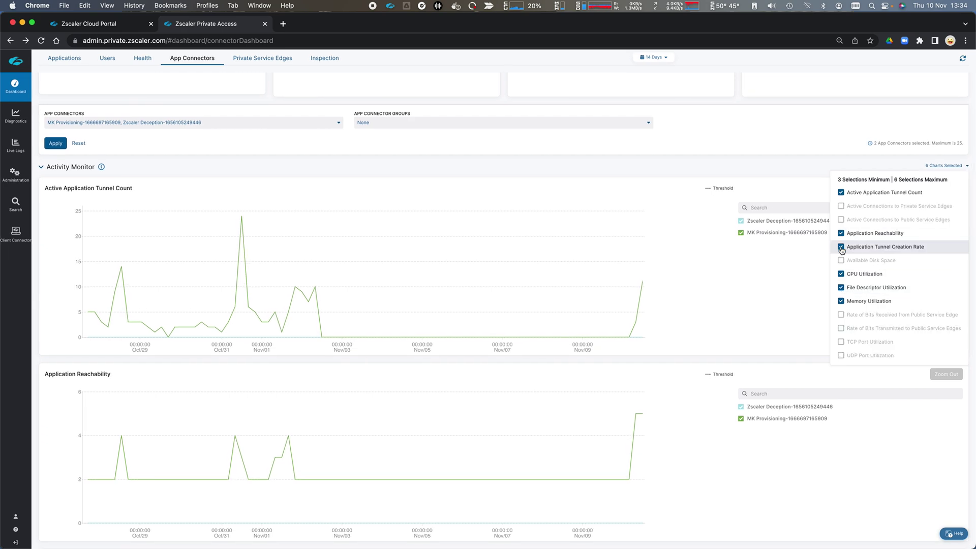
pyautogui.click(806, 174)
# Step: Review the six 14-day activity charts, then switch to the Private Service Edges dashboard
pyautogui.scroll(-5, 808, 172)
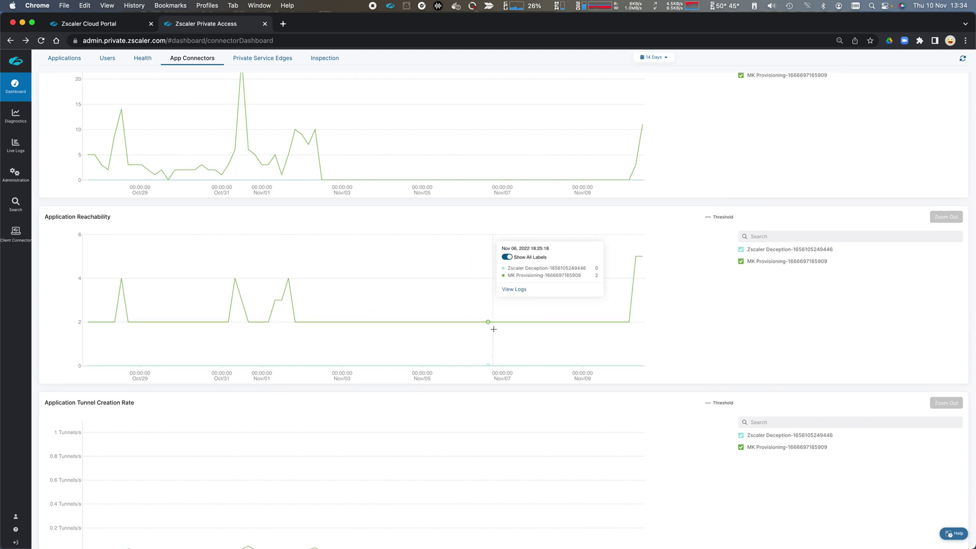
pyautogui.scroll(1, 480, 307)
pyautogui.scroll(-5, 479, 306)
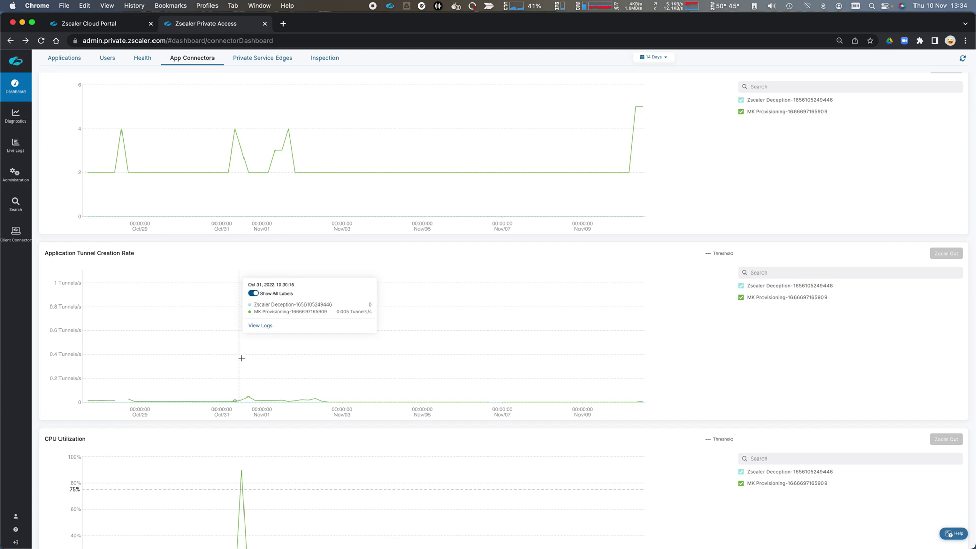
pyautogui.scroll(-1, 246, 359)
pyautogui.scroll(-4, 247, 359)
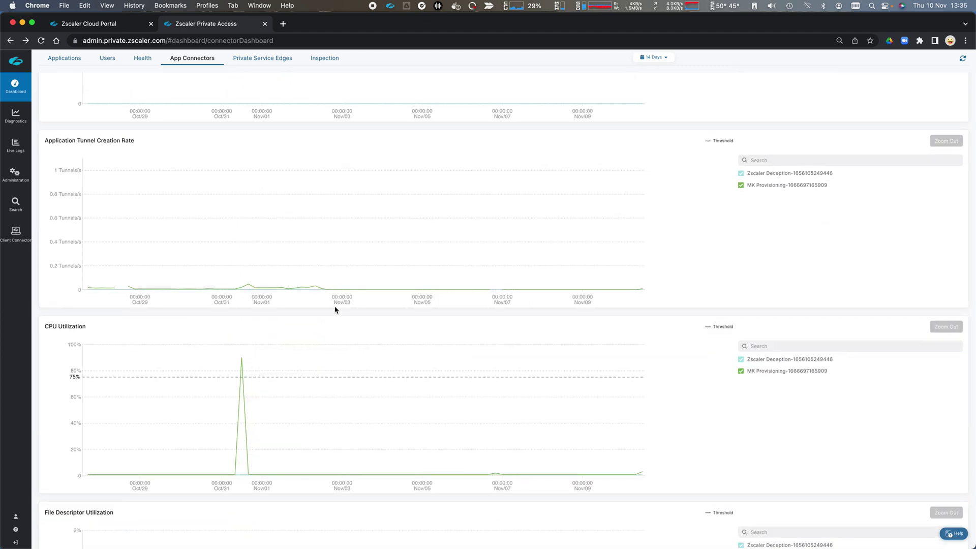
pyautogui.scroll(-4, 336, 308)
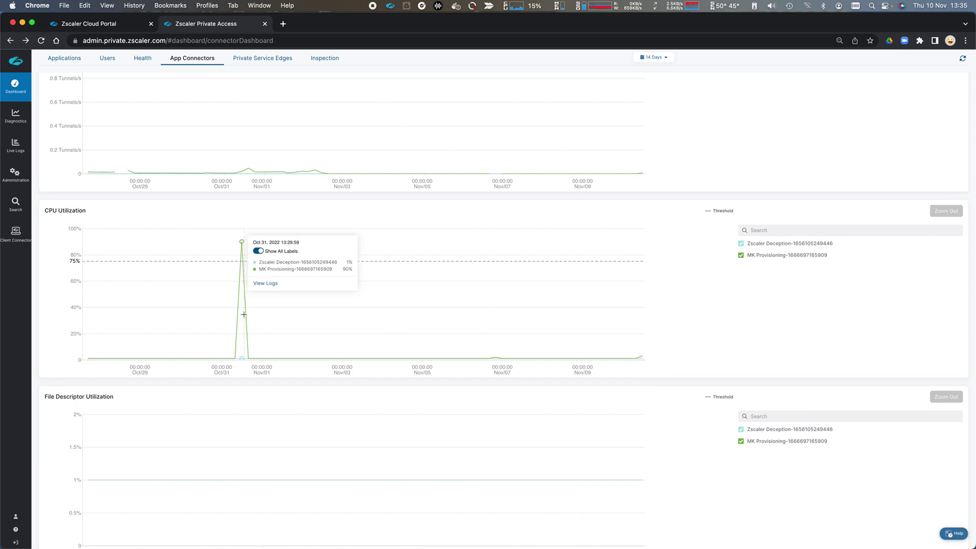
pyautogui.scroll(-8, 242, 315)
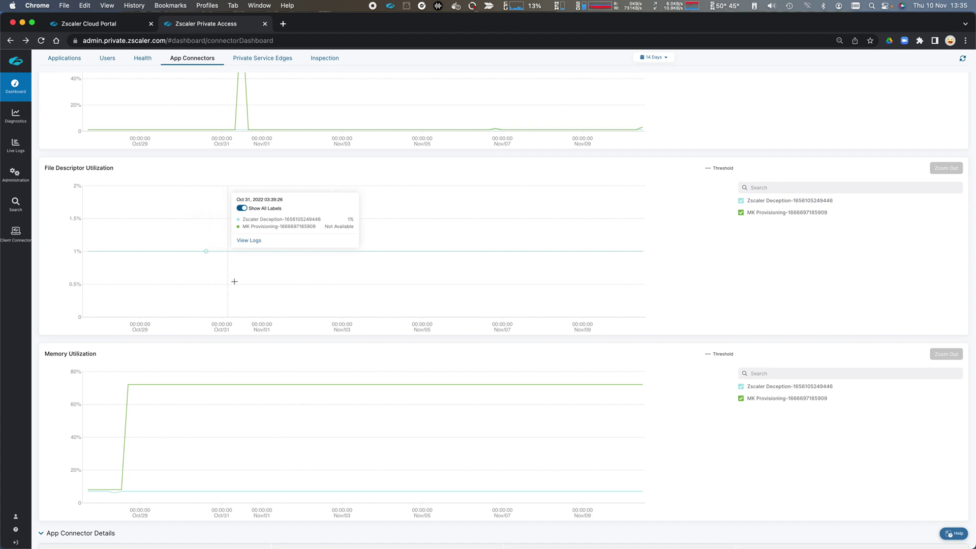
pyautogui.scroll(-2, 239, 282)
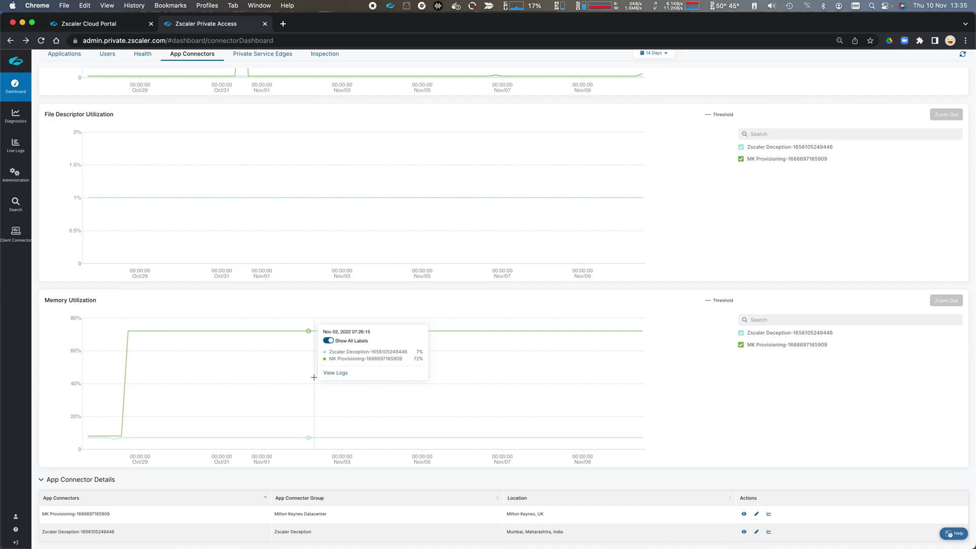
pyautogui.scroll(15, 313, 377)
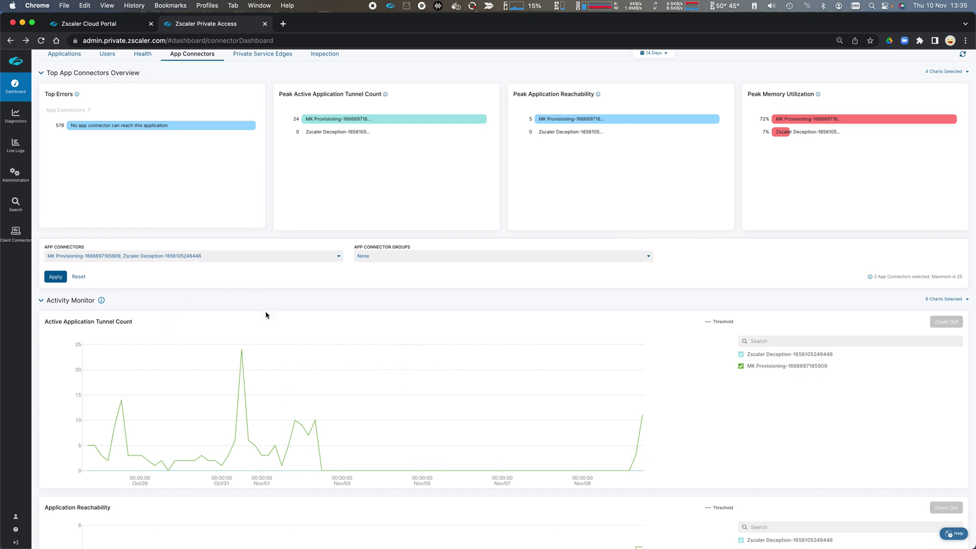
pyautogui.moveTo(376, 346)
pyautogui.scroll(1, 372, 304)
pyautogui.click(266, 61)
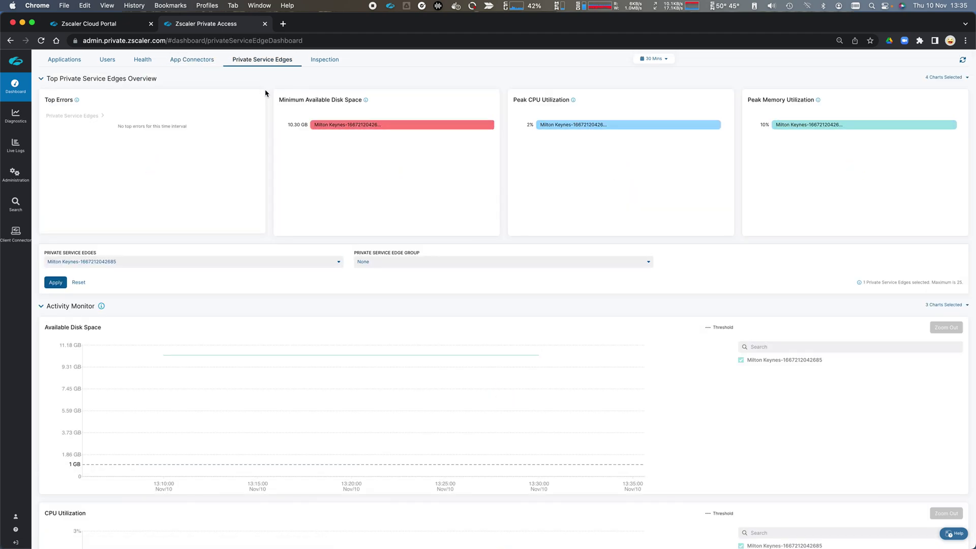
# Step: Open the Inspection dashboard listing 161 violations by category, severity and application
pyautogui.click(331, 62)
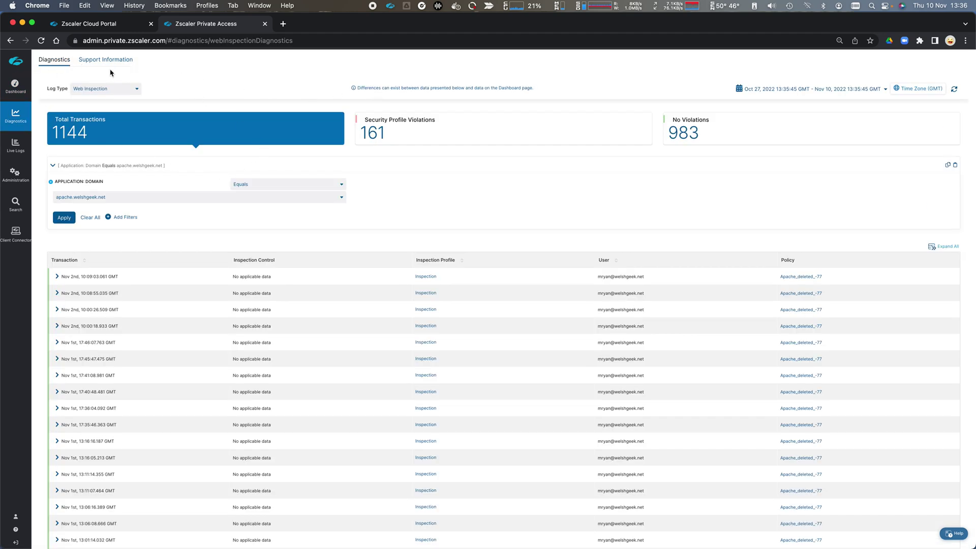
# Step: Filter the web inspection log to the 161 Security Profile Violations for apache.welshgeek.net
pyautogui.click(387, 137)
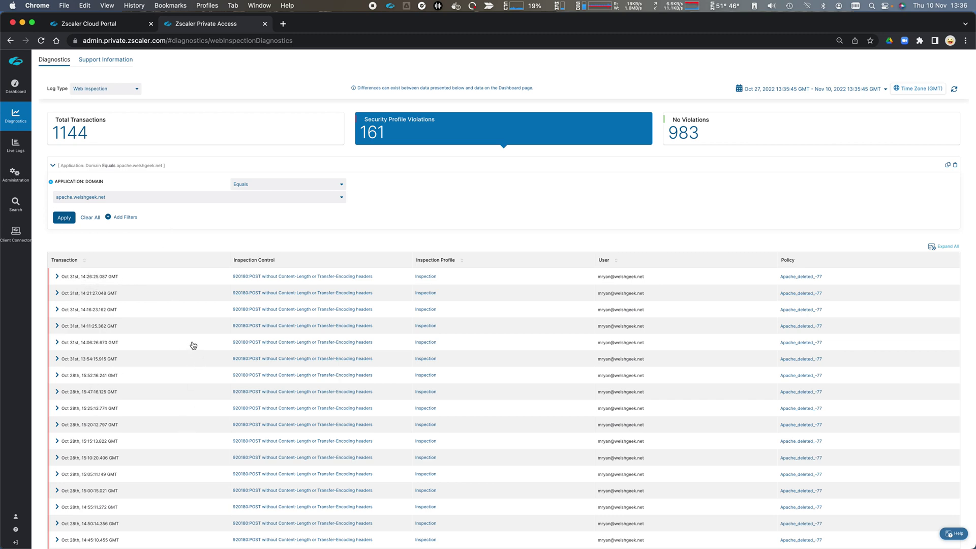
# Step: Switch to User Activity logs, remove the App Connector Name filter, and show the Trends view
pyautogui.click(134, 94)
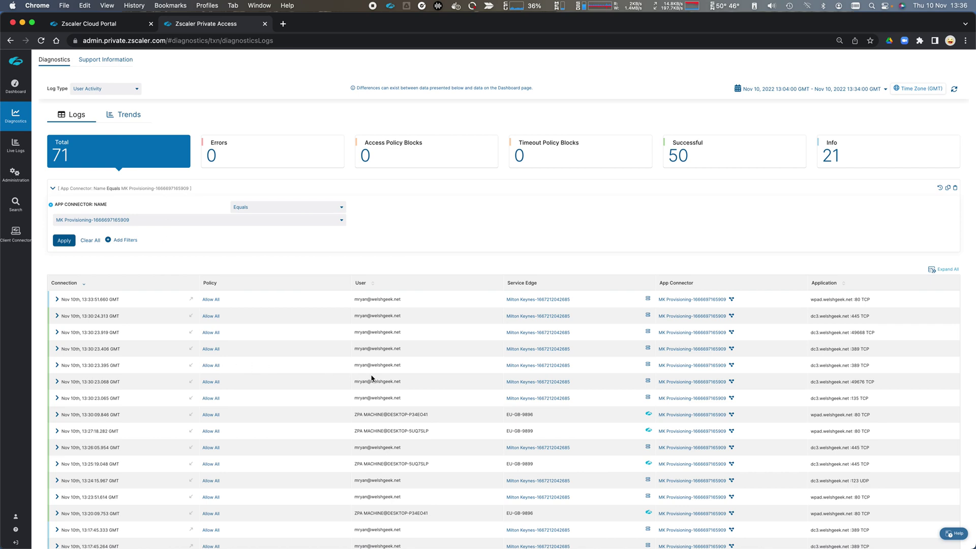
pyautogui.scroll(-2, 398, 383)
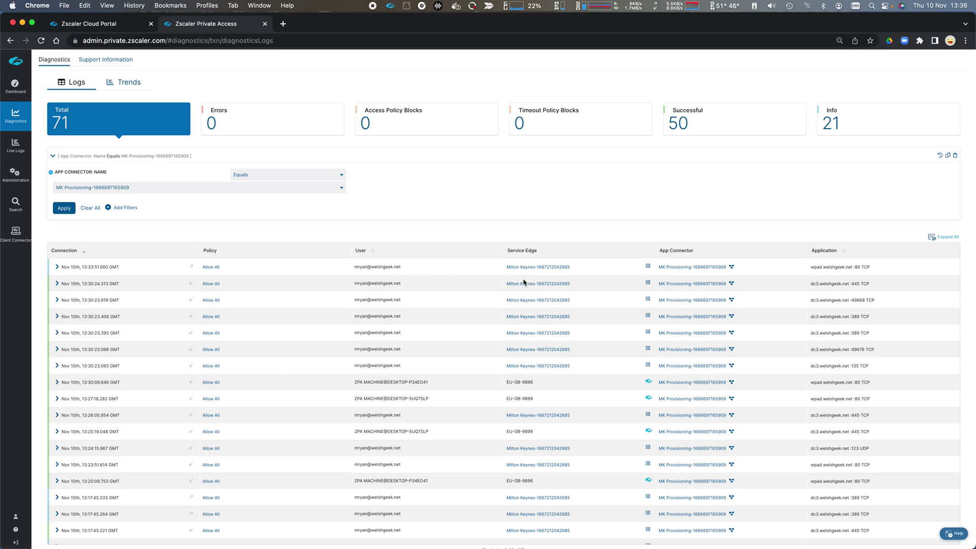
pyautogui.scroll(2, 242, 168)
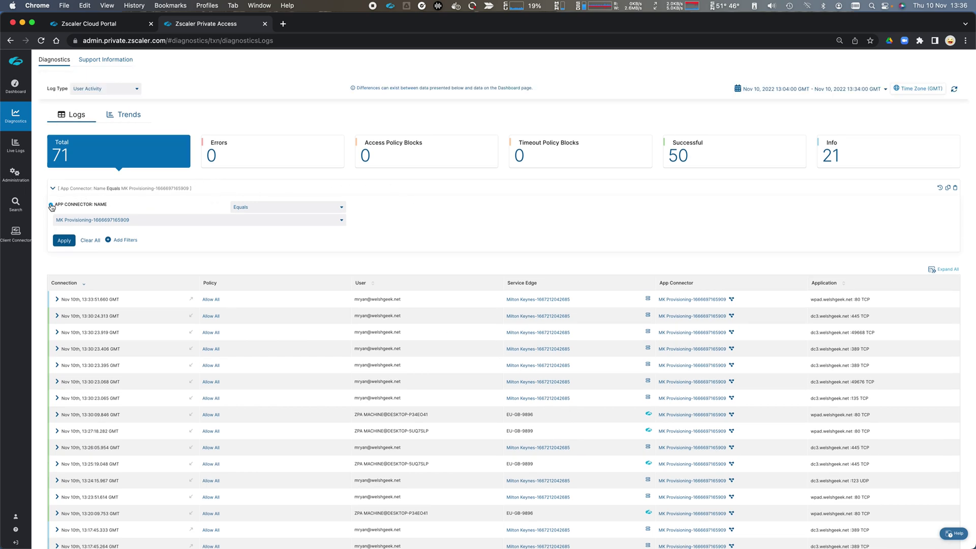
pyautogui.click(51, 204)
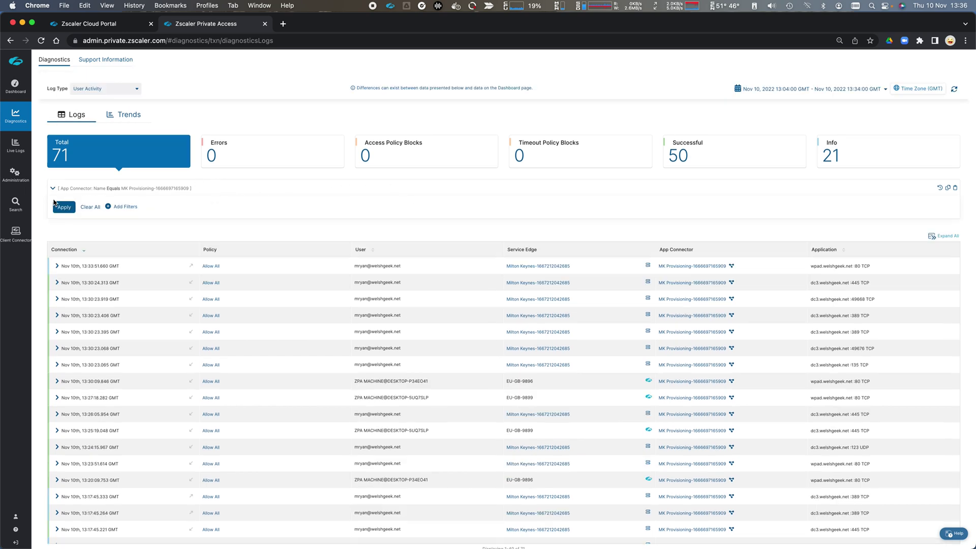
pyautogui.click(129, 118)
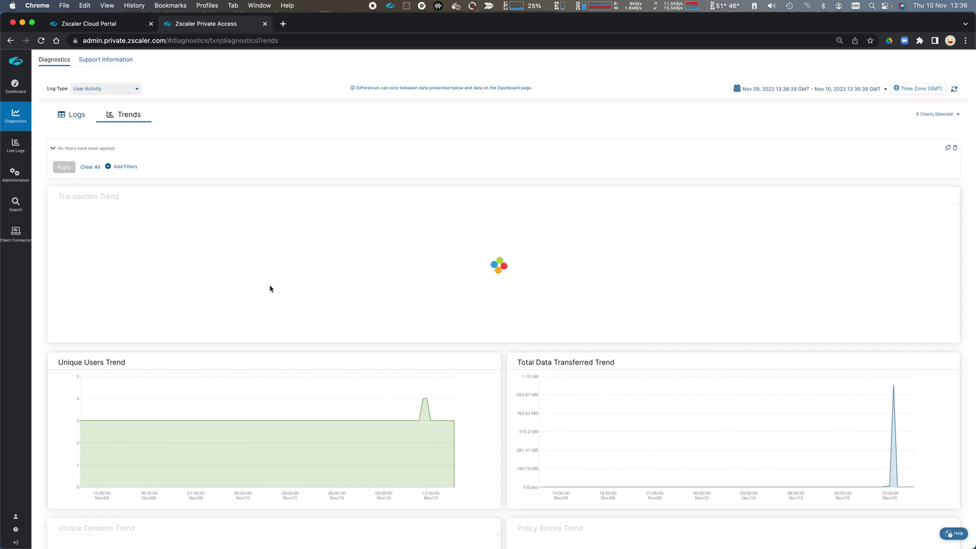
# Step: Add an Application: Domain filter for apache.welshgeek.net and apply it to the trend charts
pyautogui.click(117, 166)
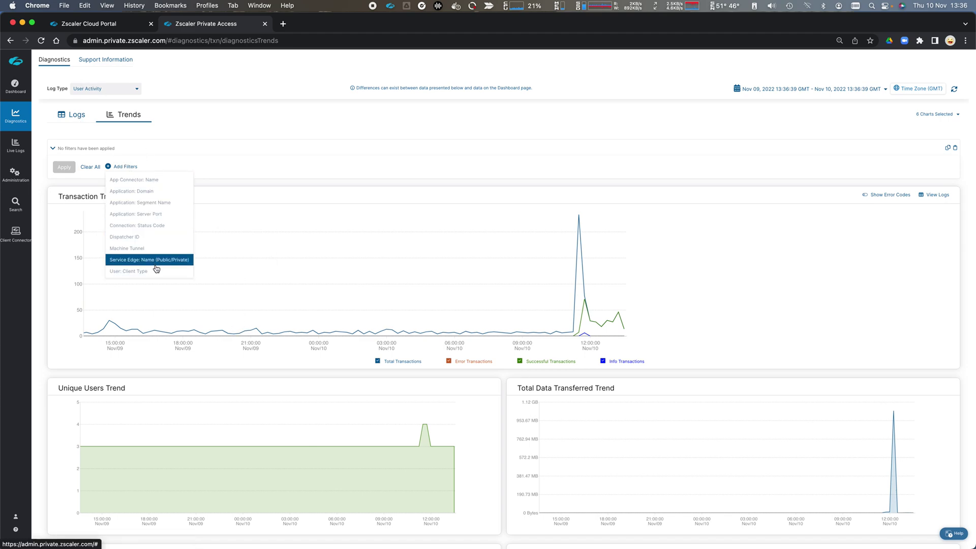
pyautogui.click(156, 192)
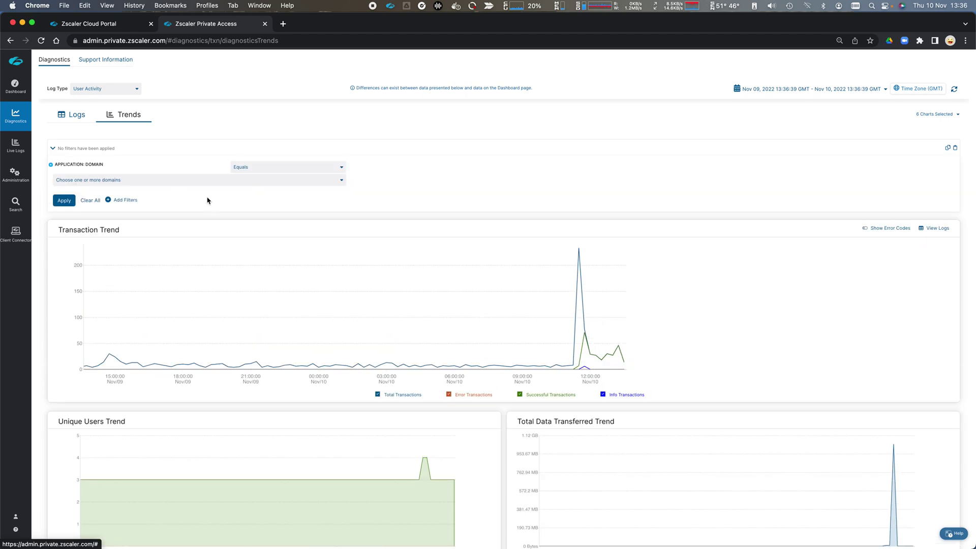
pyautogui.click(185, 181)
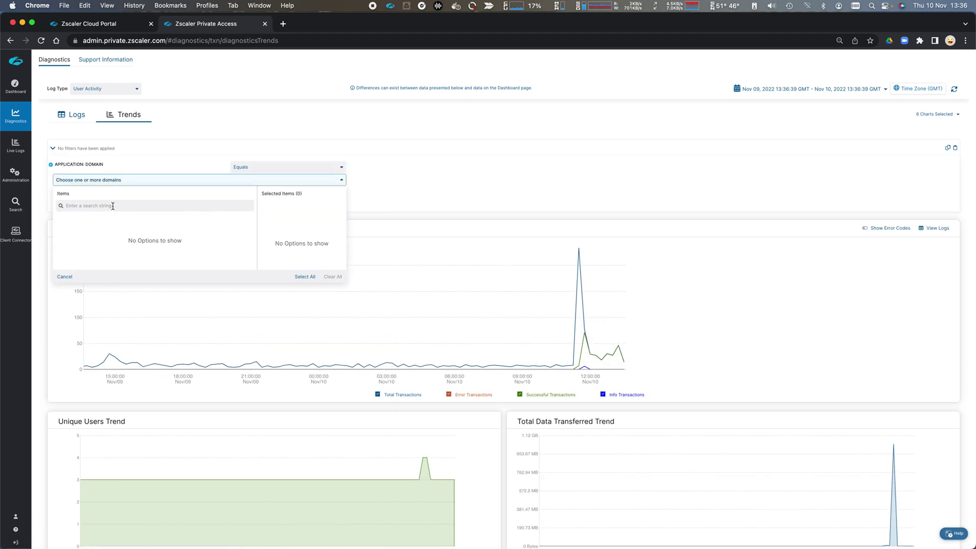
pyautogui.write('apa')
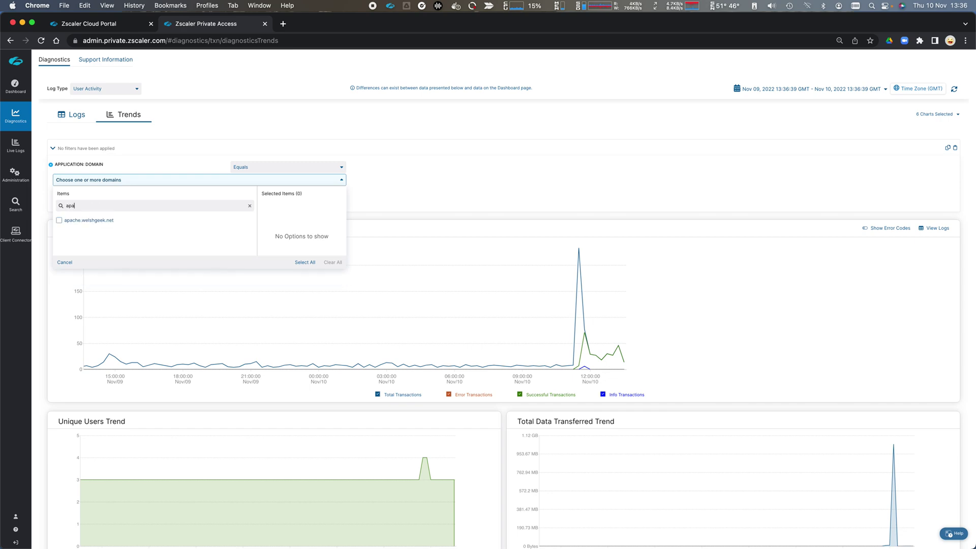
pyautogui.click(61, 220)
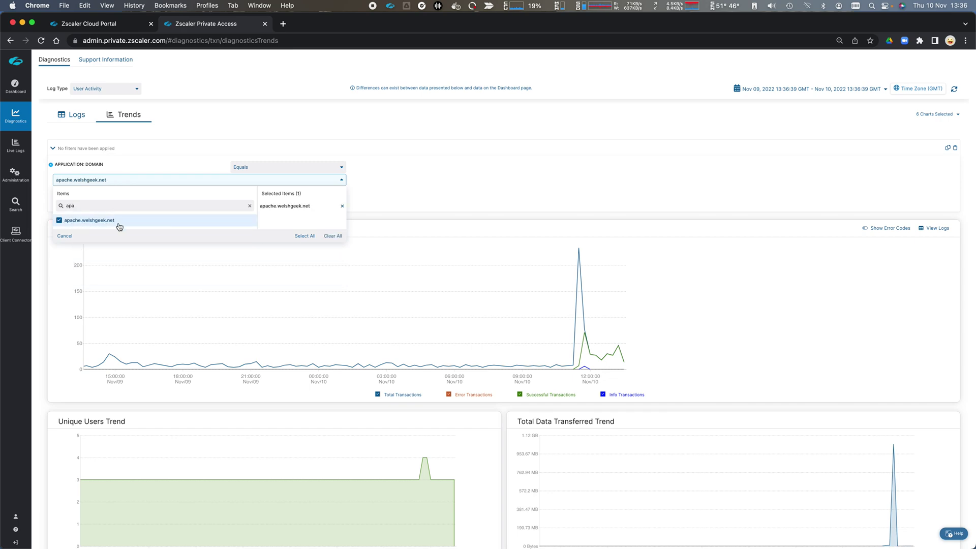
pyautogui.click(179, 164)
pyautogui.click(65, 202)
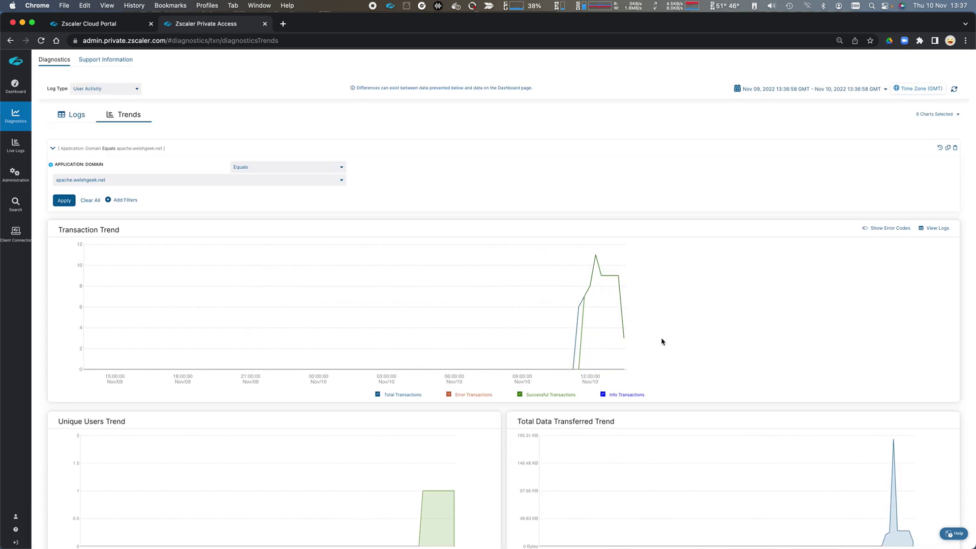
pyautogui.scroll(-10, 660, 345)
pyautogui.scroll(10, 655, 344)
# Step: Switch to the Logs table and browse the available filter fields without adding one
pyautogui.click(69, 116)
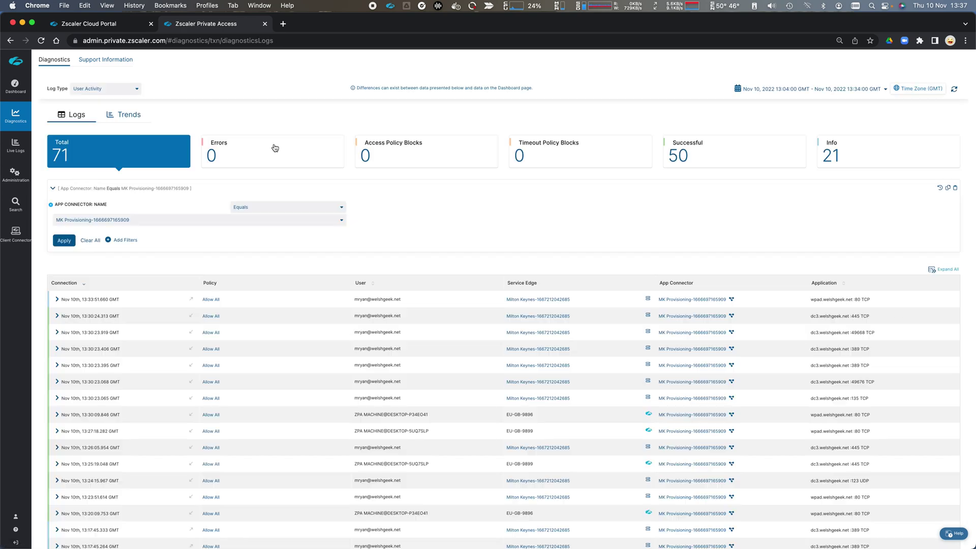
pyautogui.click(122, 239)
pyautogui.scroll(-10, 192, 276)
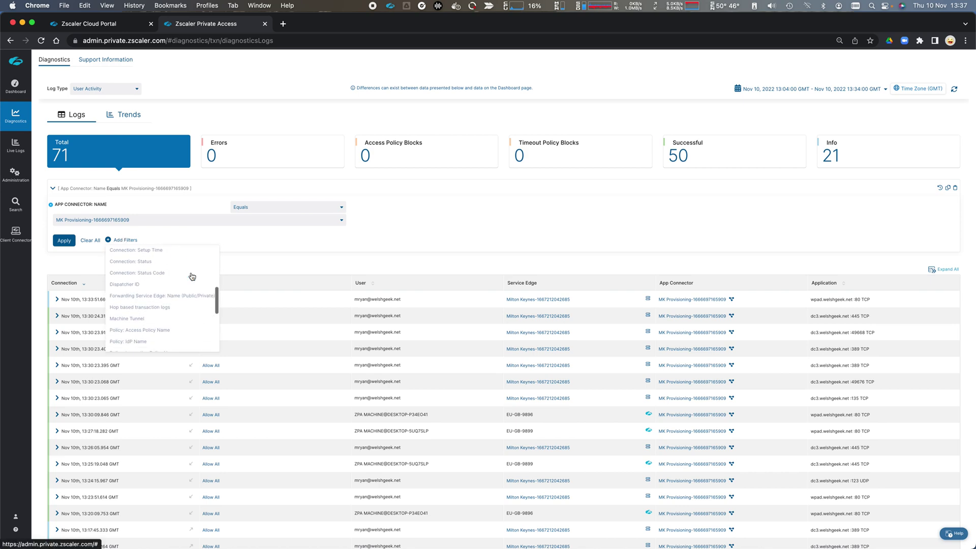
pyautogui.scroll(10, 192, 277)
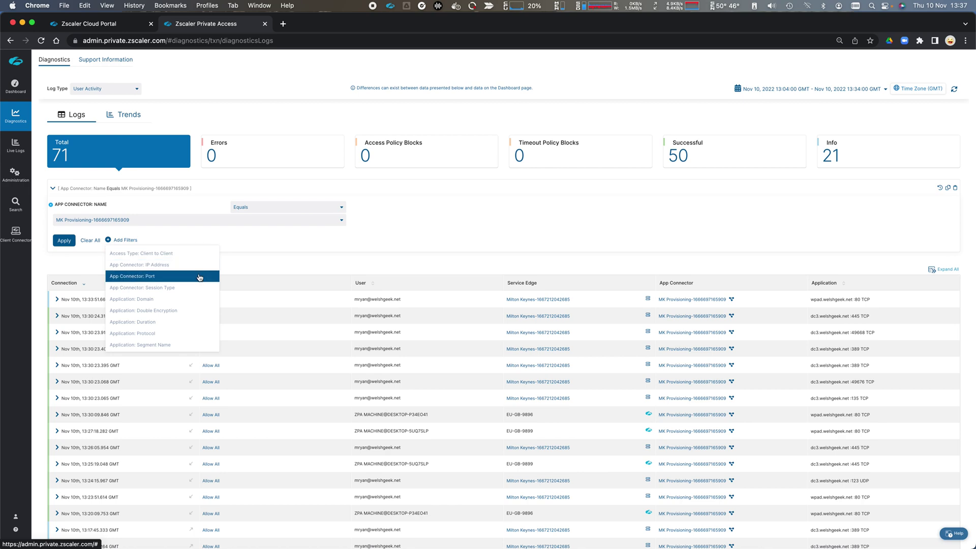
pyautogui.scroll(3, 199, 274)
pyautogui.scroll(-3, 184, 266)
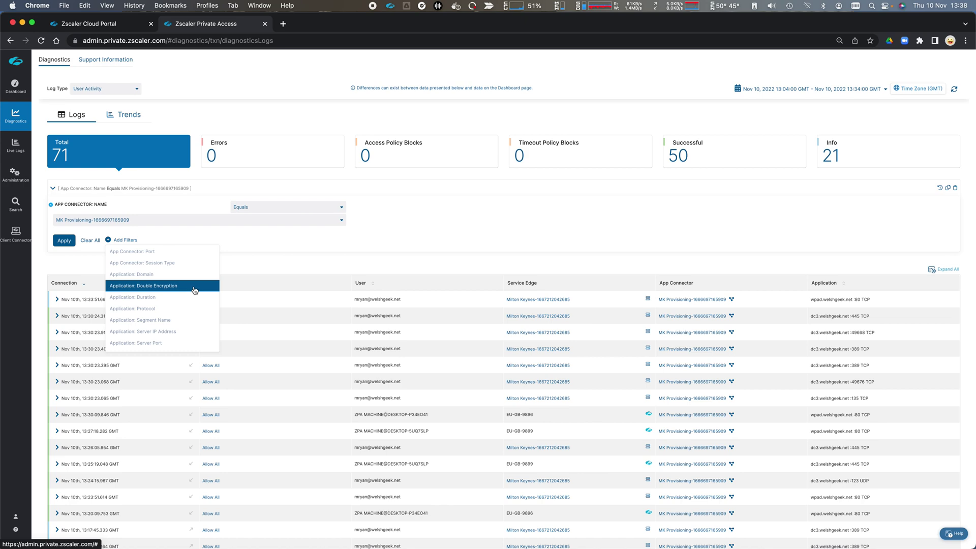
pyautogui.scroll(-2, 196, 288)
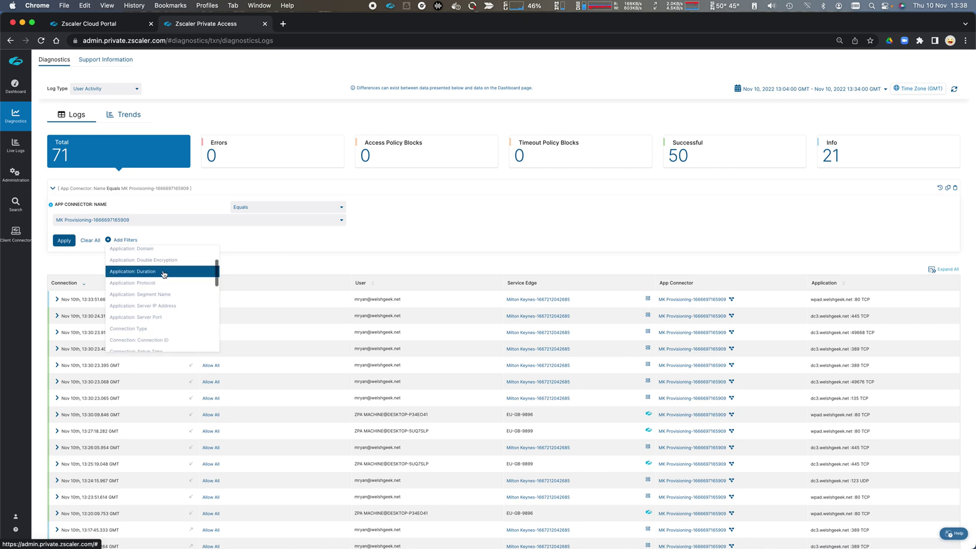
pyautogui.scroll(-1, 195, 288)
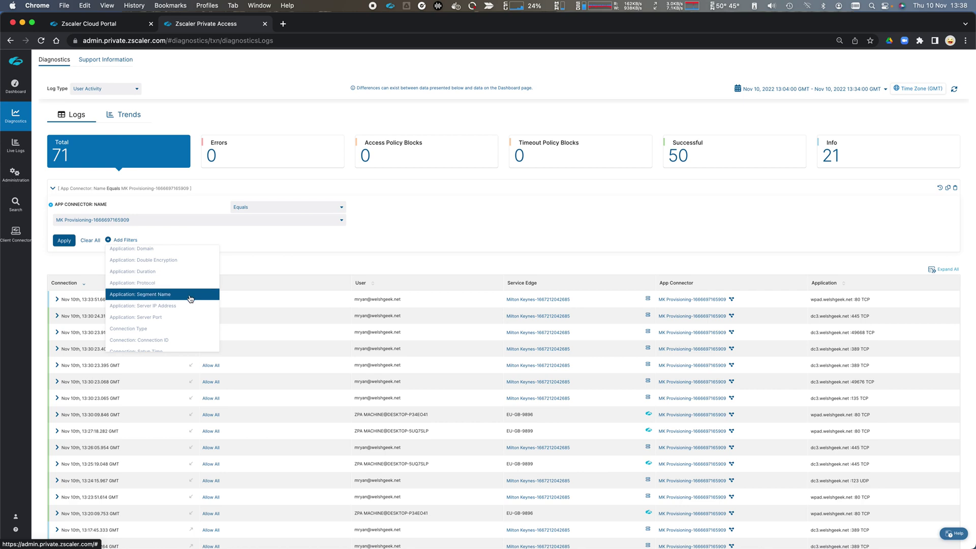
pyautogui.scroll(-2, 191, 298)
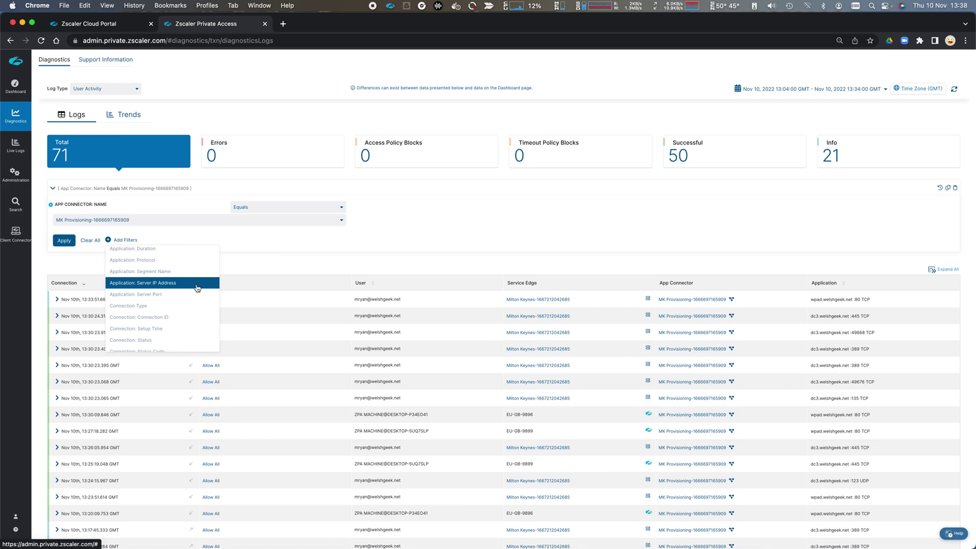
pyautogui.scroll(-2, 198, 288)
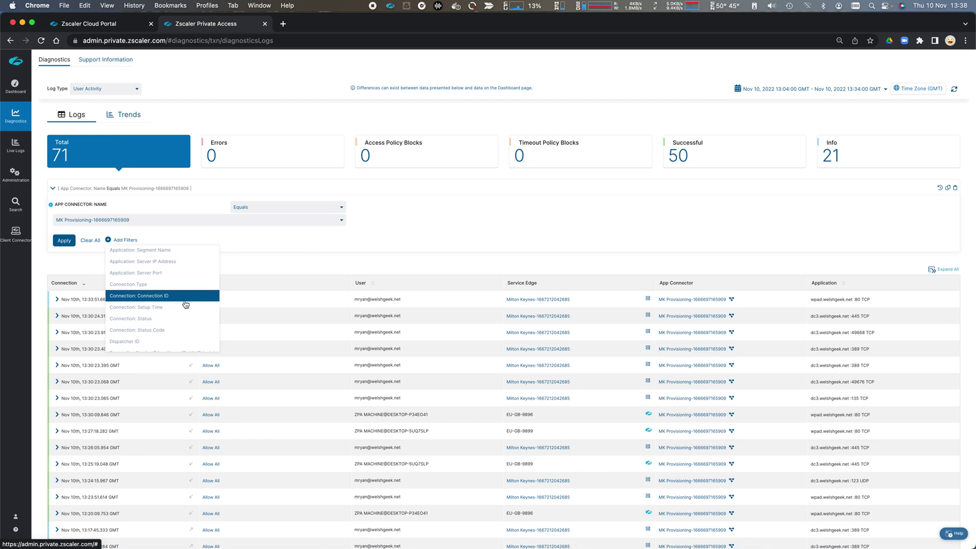
pyautogui.scroll(-3, 185, 303)
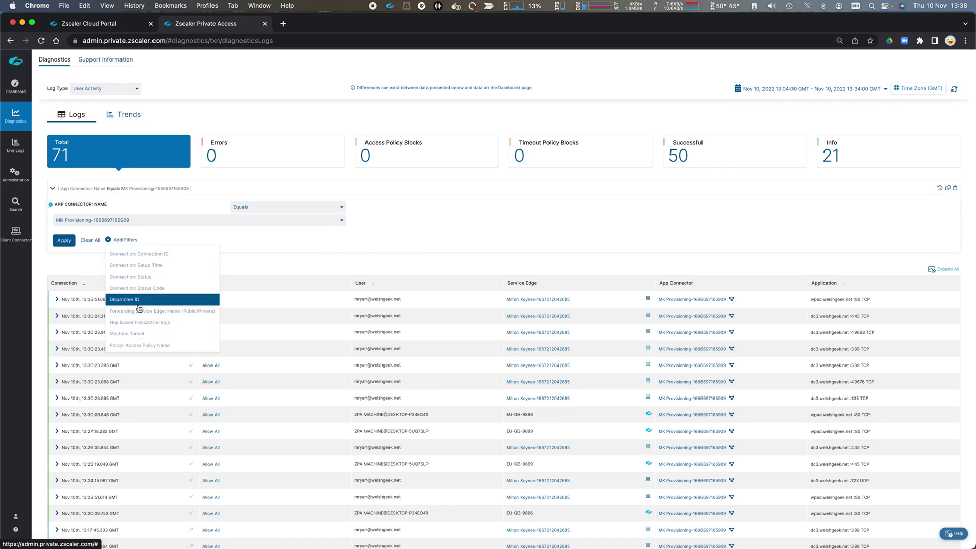
pyautogui.scroll(-2, 195, 305)
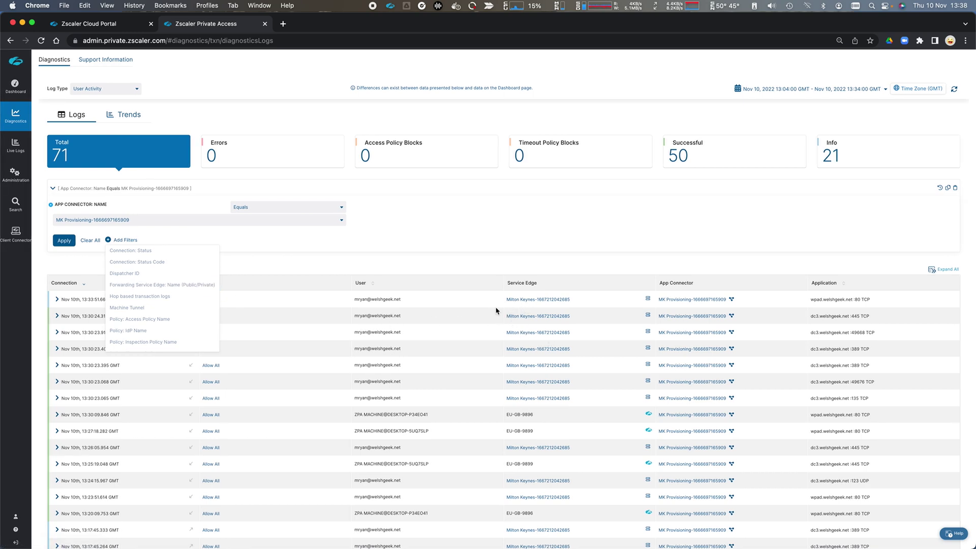
pyautogui.scroll(-3, 162, 305)
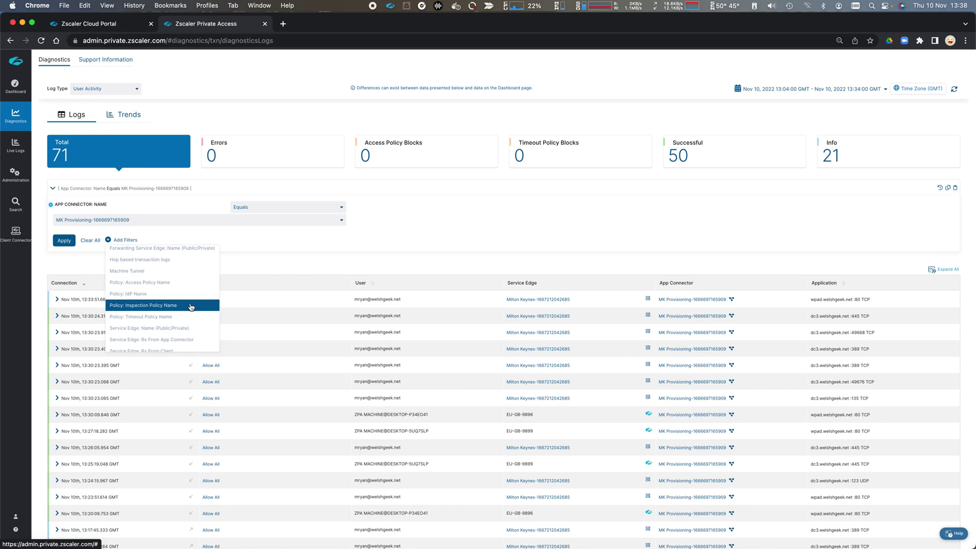
pyautogui.scroll(-2, 193, 306)
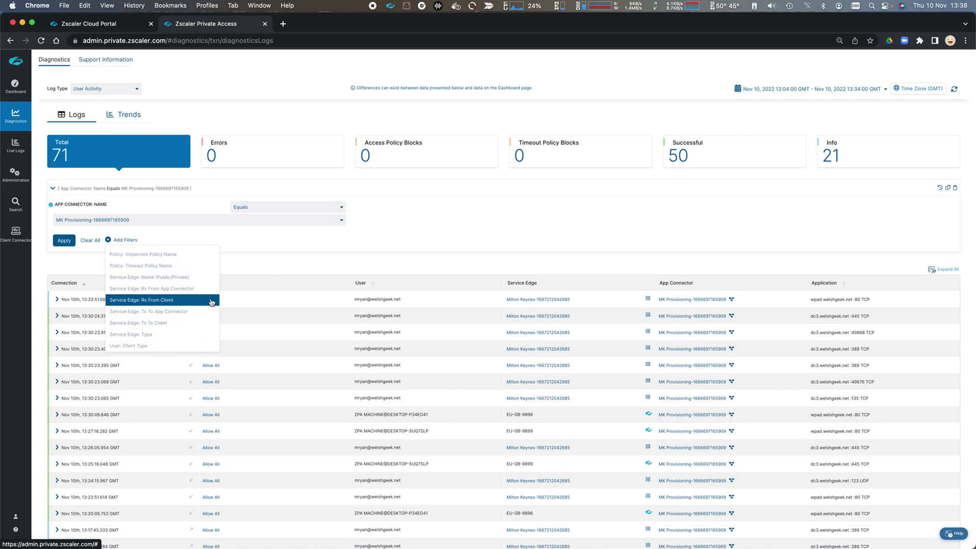
pyautogui.scroll(-2, 196, 298)
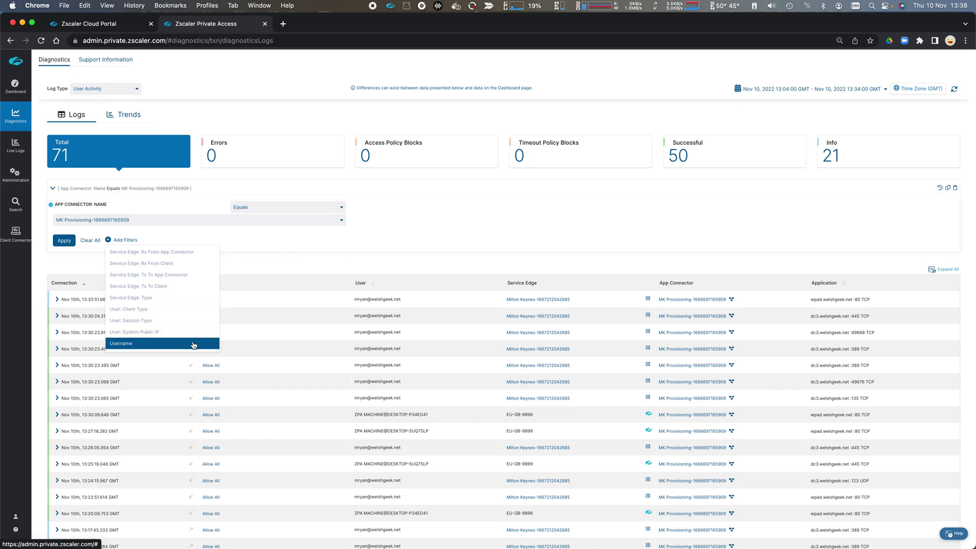
pyautogui.click(358, 251)
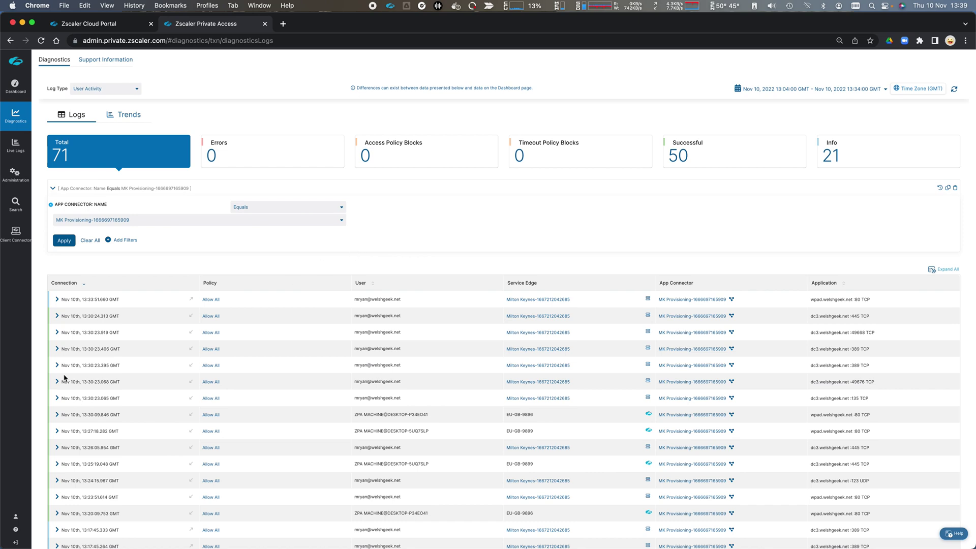
# Step: Expand the 13:30:24.313 connection row to show its details
pyautogui.click(57, 316)
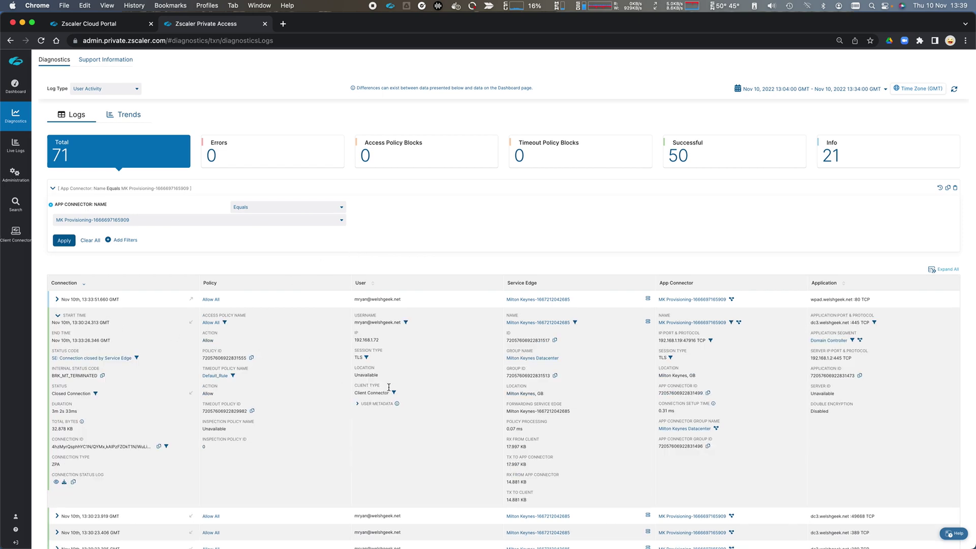
pyautogui.scroll(-2, 656, 428)
pyautogui.scroll(2, 655, 428)
# Step: Highlight the user IP 192.168.1.72, connector 192.168.1.19:47916 and server 192.168.1.2:445
pyautogui.moveTo(700, 333); pyautogui.dragTo(678, 340)
pyautogui.doubleClick(689, 340)
pyautogui.moveTo(841, 357); pyautogui.dragTo(712, 342)
pyautogui.moveTo(348, 339); pyautogui.dragTo(399, 339)
pyautogui.moveTo(696, 339); pyautogui.dragTo(658, 340)
pyautogui.click(840, 358)
pyautogui.moveTo(841, 358); pyautogui.dragTo(811, 358)
pyautogui.click(903, 381)
pyautogui.click(56, 482)
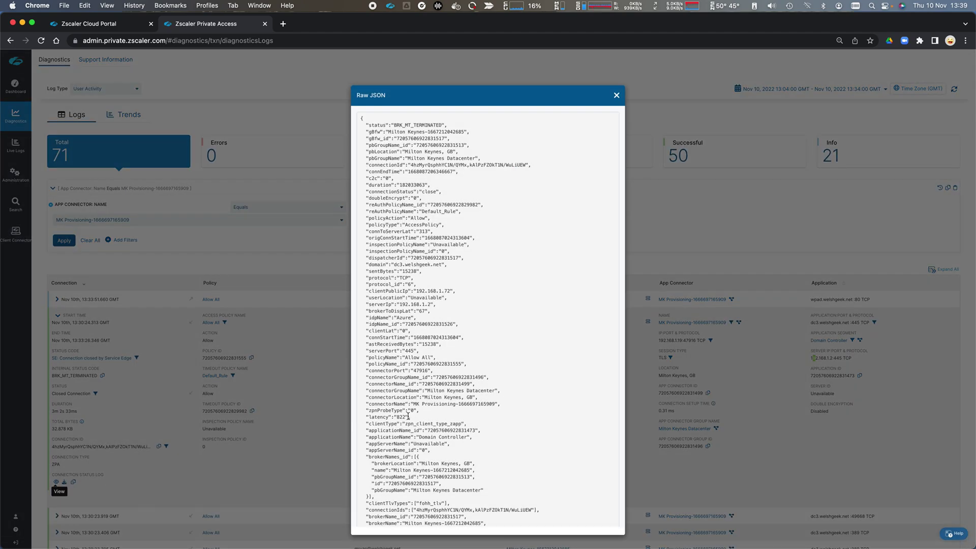
pyautogui.scroll(-1, 417, 417)
pyautogui.scroll(-20, 417, 417)
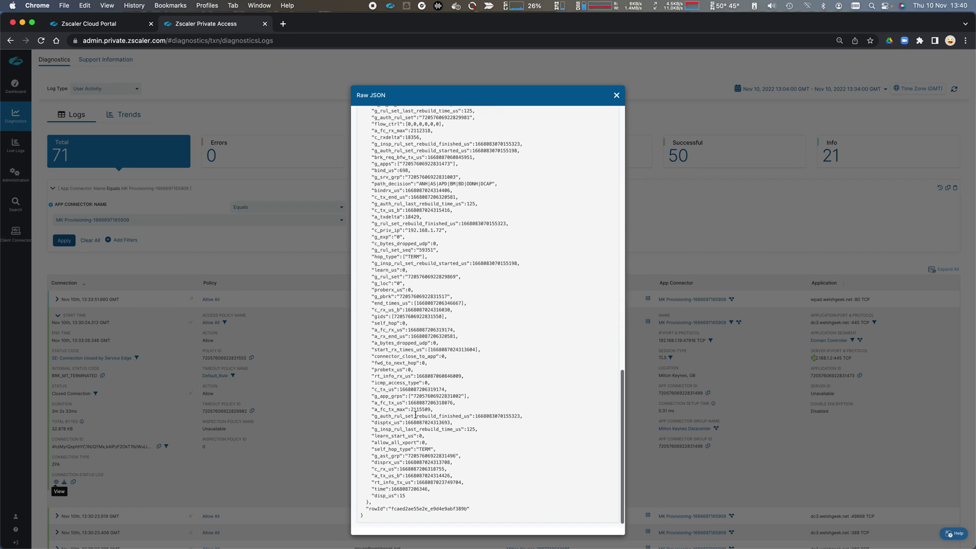
pyautogui.scroll(20, 410, 402)
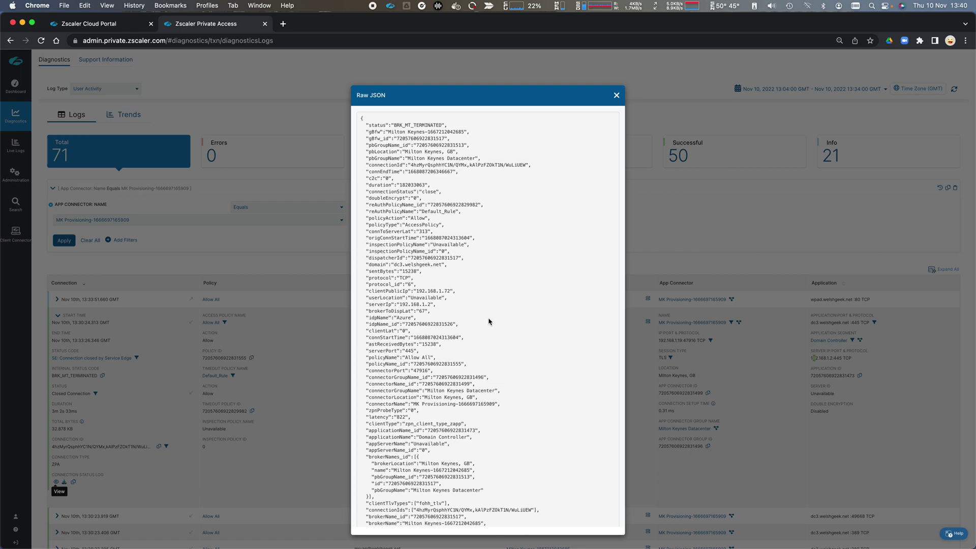
pyautogui.click(616, 95)
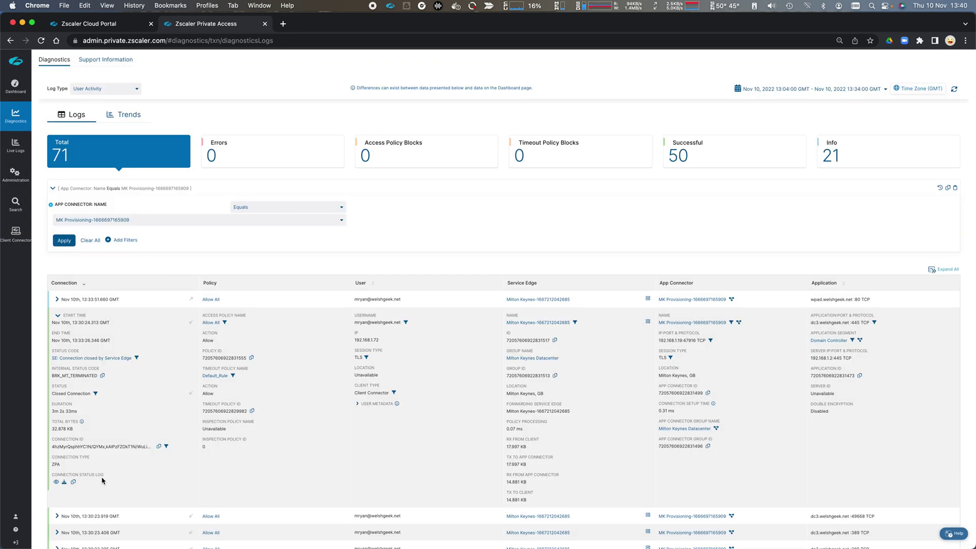